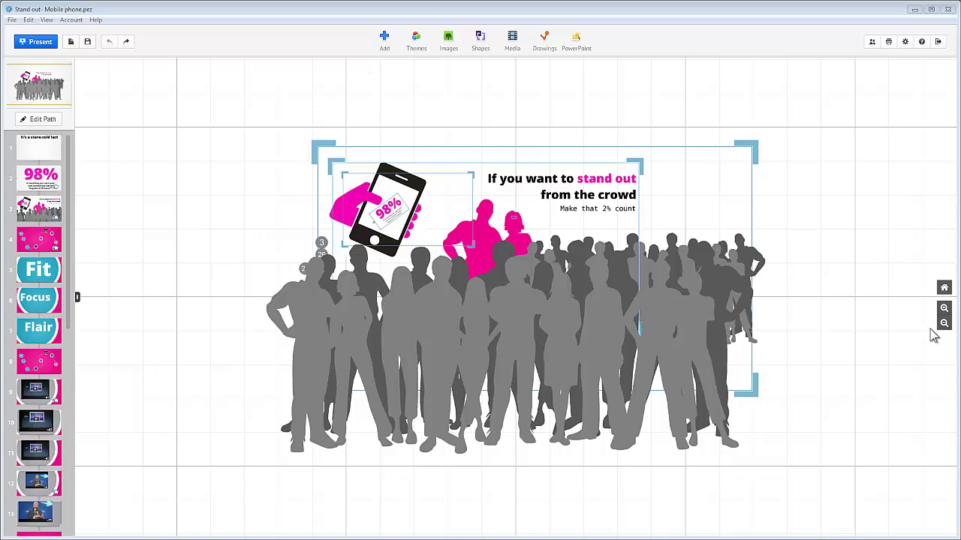
# Move the large front crowd below the frames and the smaller rear crowd out to their right.
pyautogui.click(944, 323)
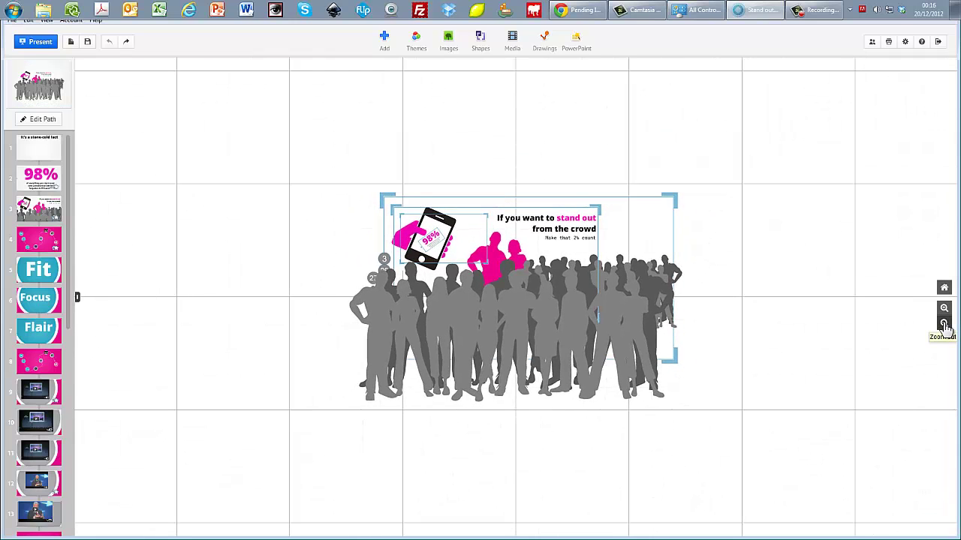
pyautogui.click(944, 323)
pyautogui.moveTo(509, 311); pyautogui.dragTo(628, 375)
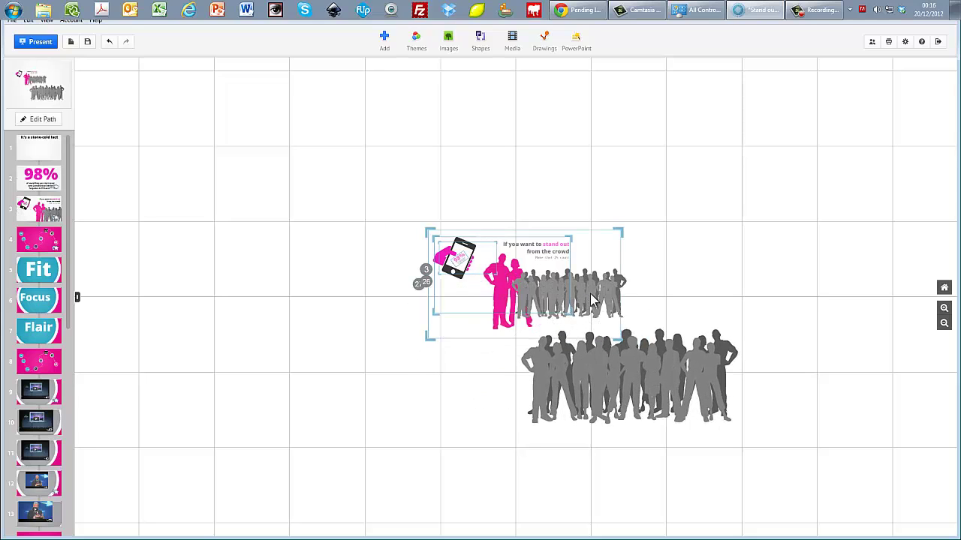
pyautogui.scroll(2, 665, 297)
pyautogui.moveTo(590, 295); pyautogui.dragTo(753, 289)
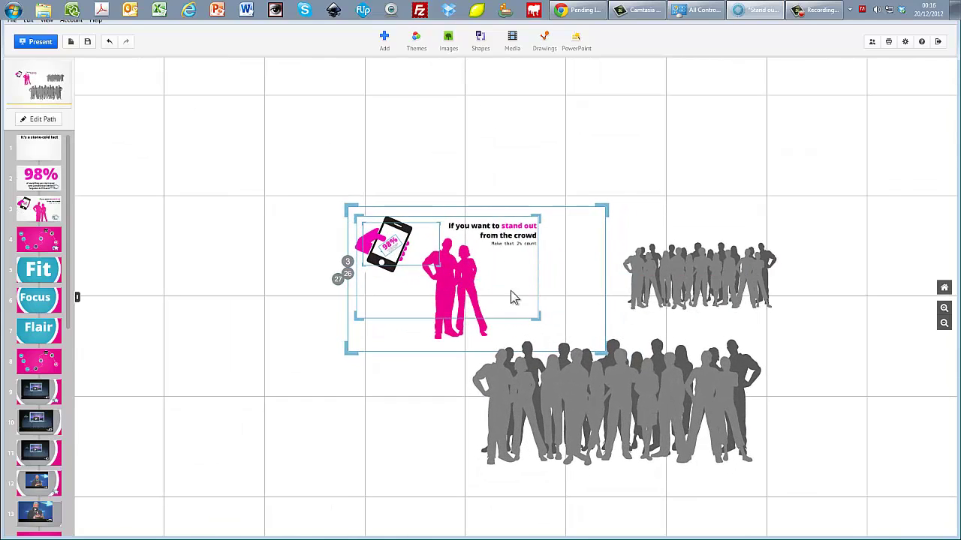
# Pull the pink couple, the "If you want to stand out from the crowd" heading and the phone graphic out of the frames.
pyautogui.moveTo(459, 294); pyautogui.dragTo(418, 406)
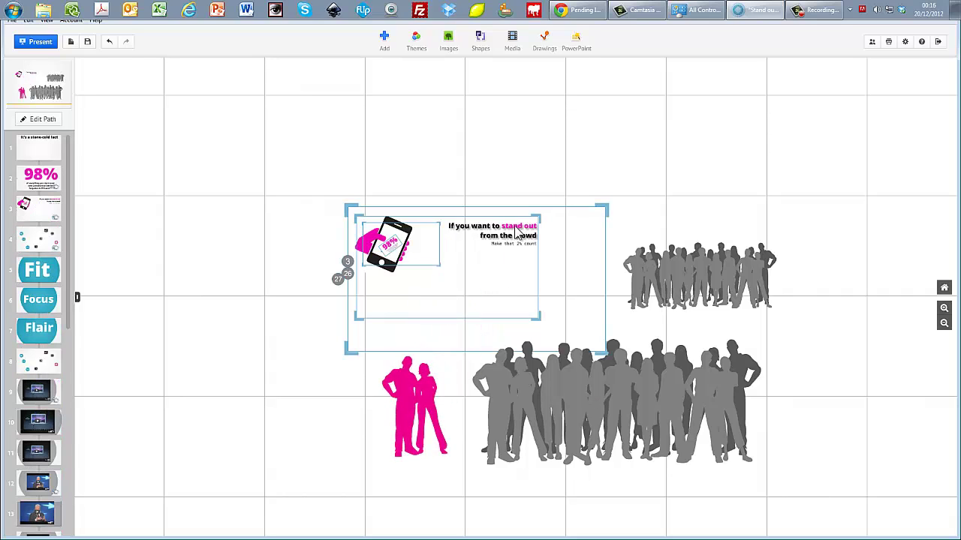
pyautogui.moveTo(517, 234); pyautogui.dragTo(605, 167)
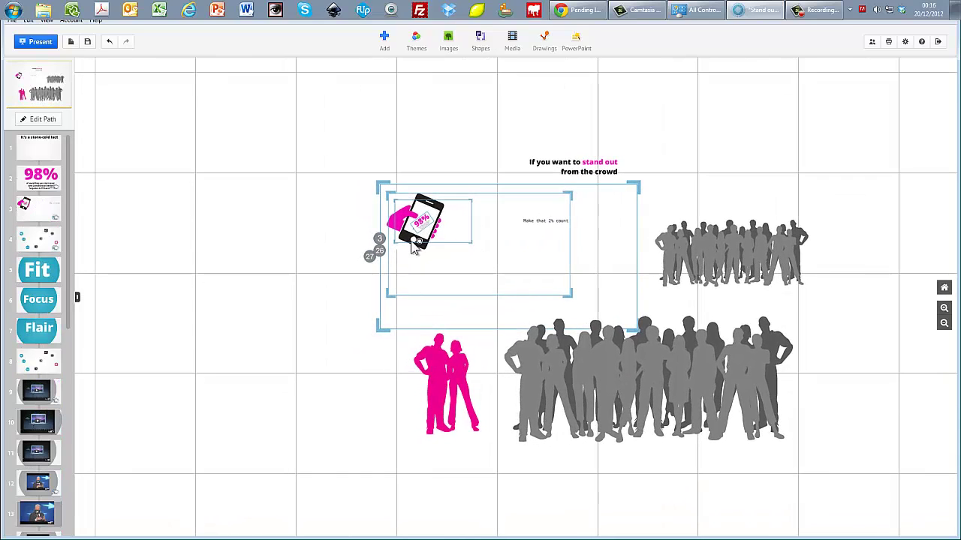
pyautogui.click(403, 217)
pyautogui.moveTo(403, 217); pyautogui.dragTo(243, 192)
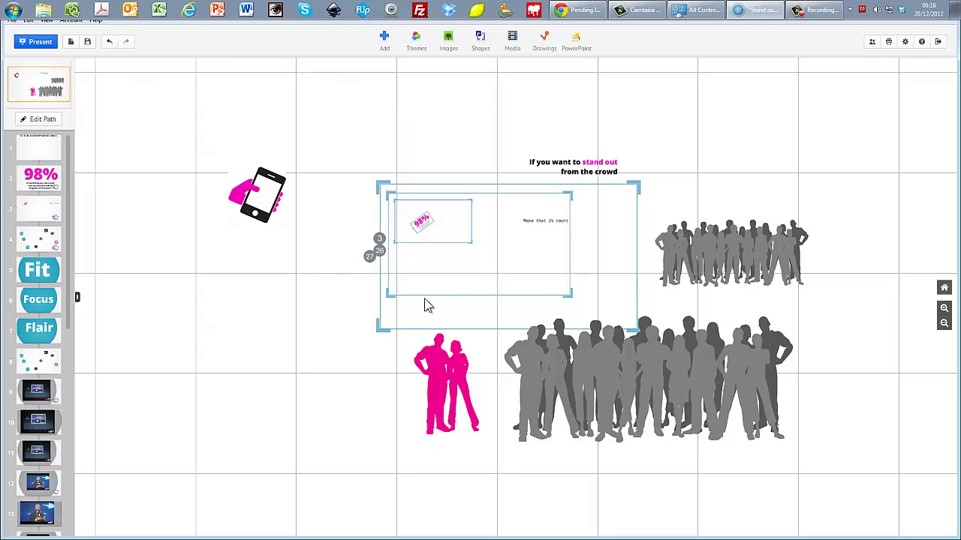
# Undo all the moves of the phone, heading, pink couple and both crowds.
pyautogui.click(109, 45)
pyautogui.click(109, 45)
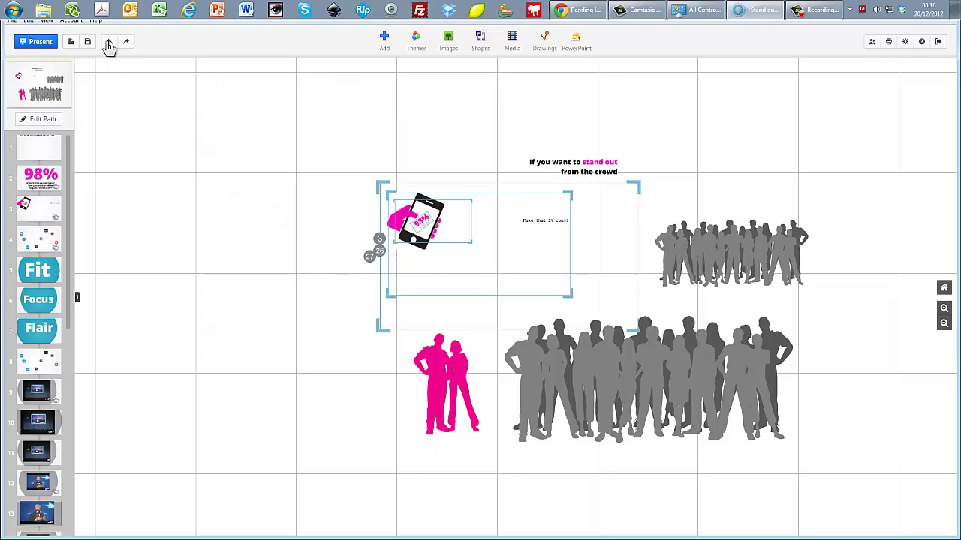
pyautogui.click(109, 45)
pyautogui.click(109, 45)
pyautogui.click(109, 45)
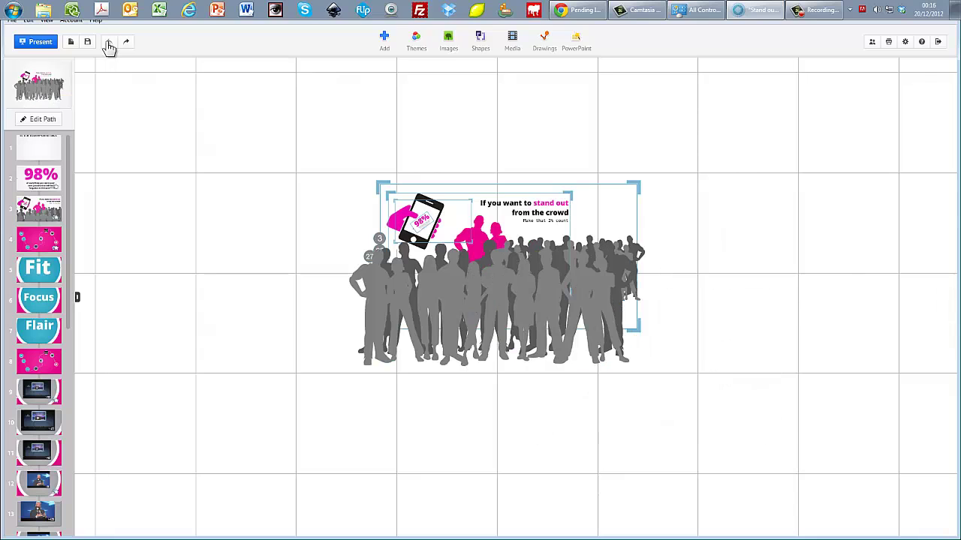
# View the overall canvas, path points 1, 2 and 3 in turn, and the whole crowd scene.
pyautogui.click(944, 323)
pyautogui.click(944, 323)
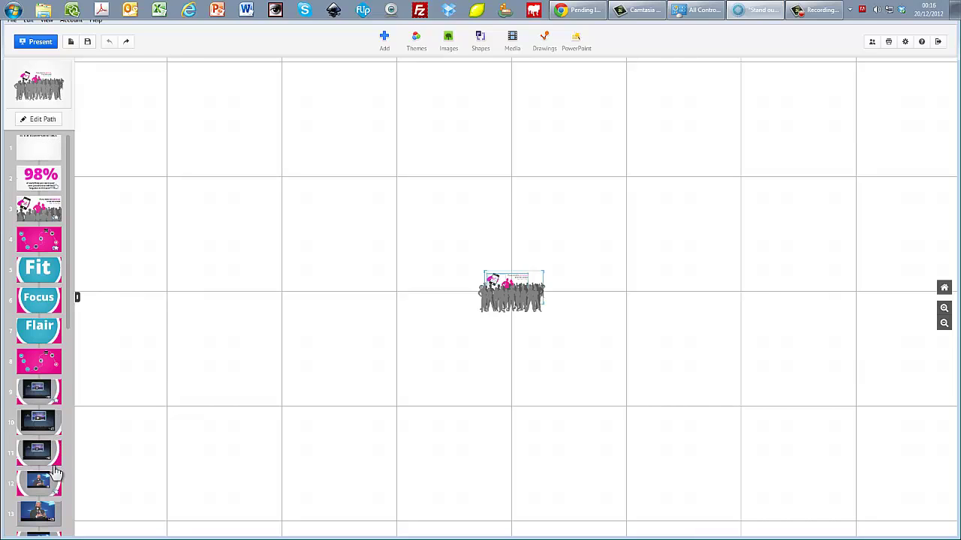
pyautogui.click(28, 152)
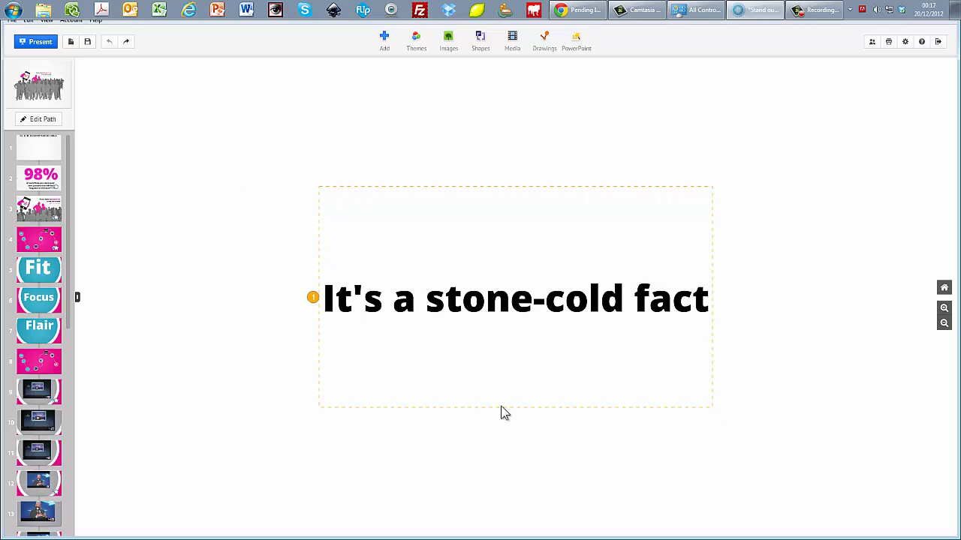
pyautogui.click(32, 185)
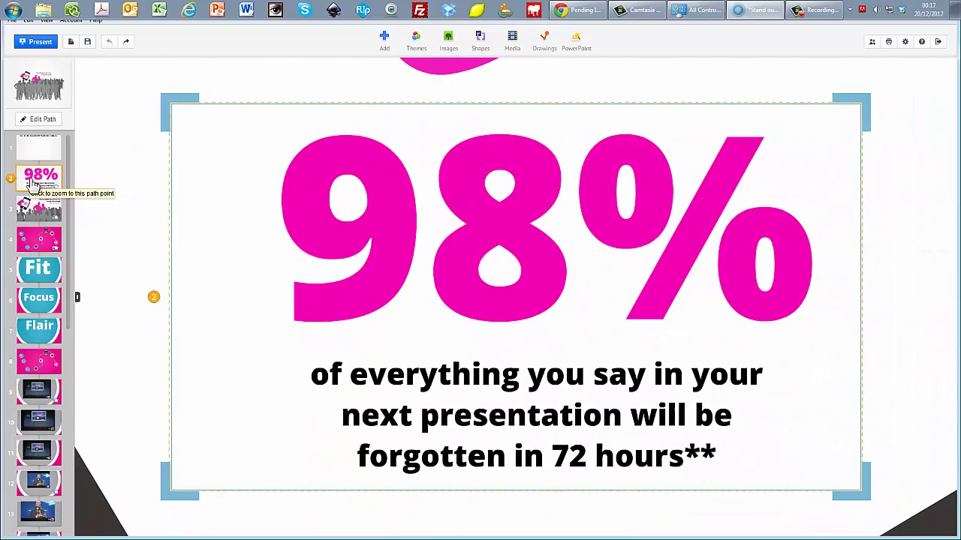
pyautogui.click(26, 212)
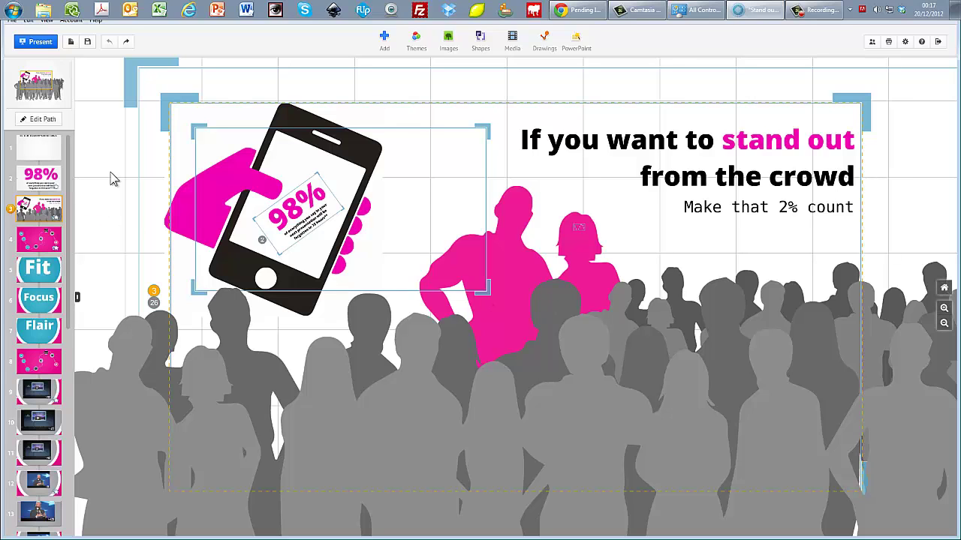
pyautogui.click(944, 323)
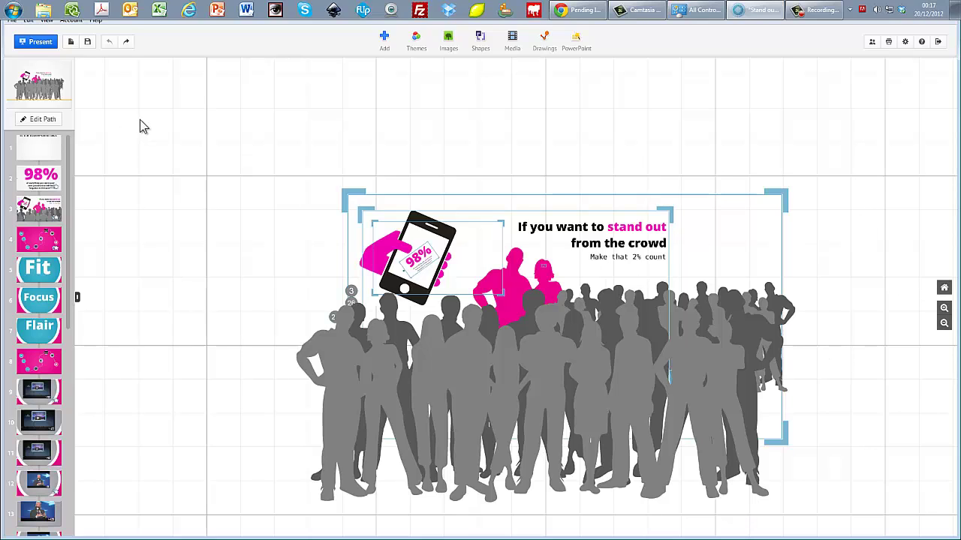
# Start presenting and step back to the opening "It's a stone-cold fact" view.
pyautogui.click(39, 42)
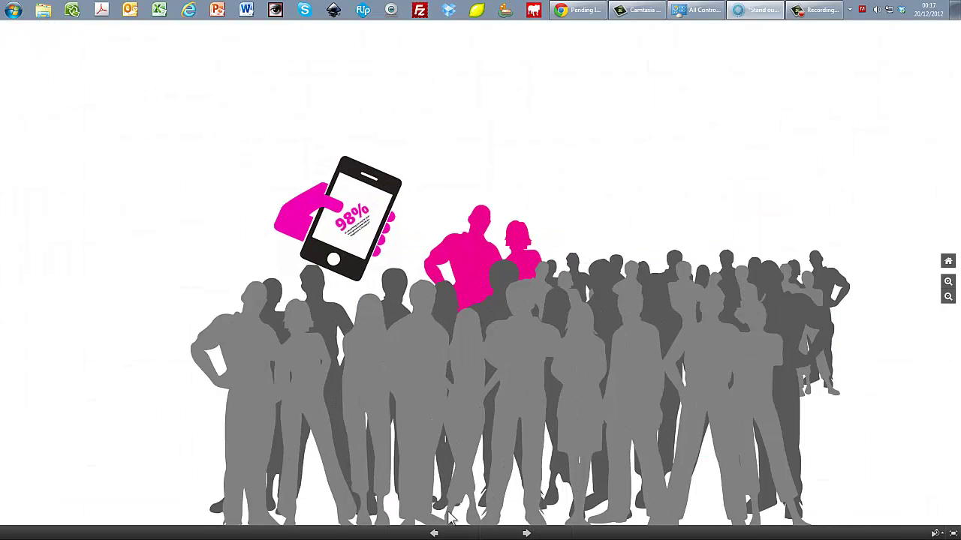
pyautogui.click(534, 534)
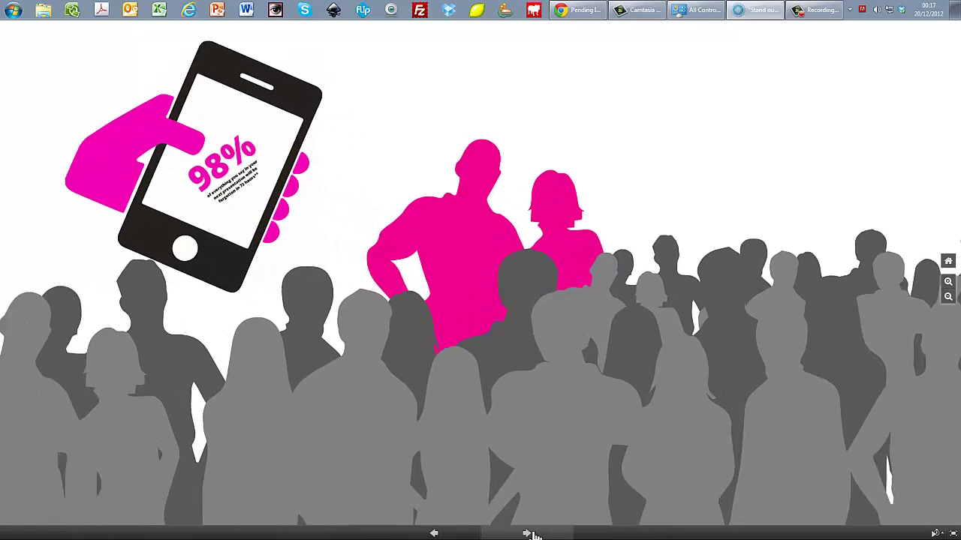
pyautogui.click(433, 533)
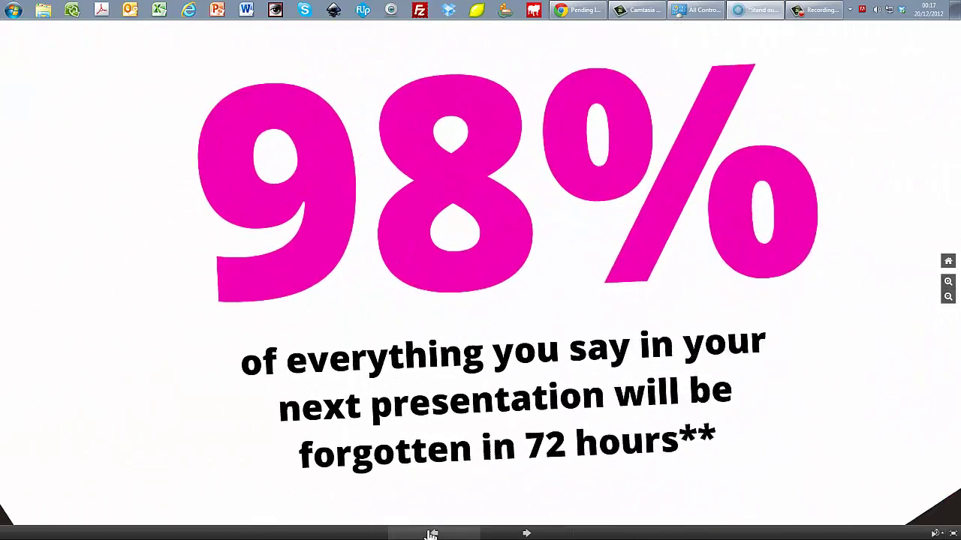
pyautogui.click(432, 533)
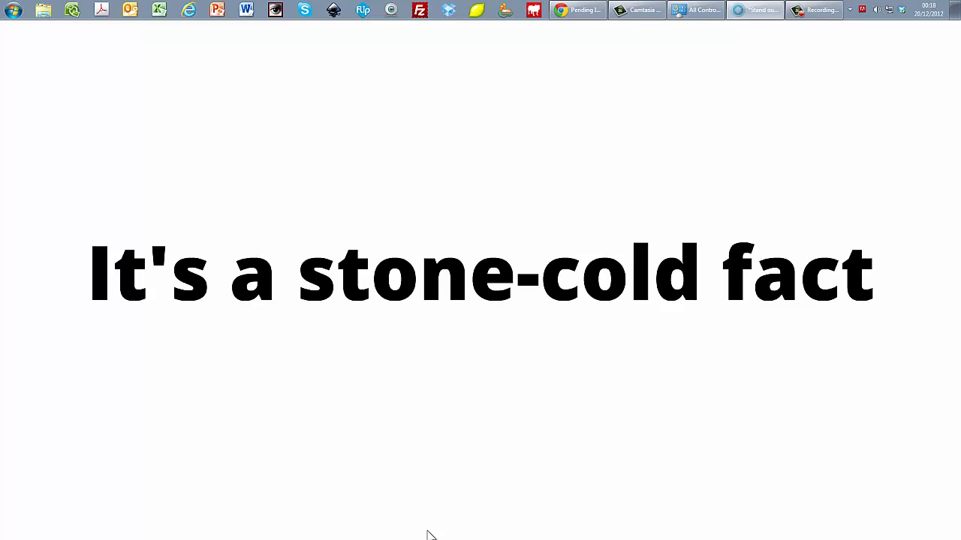
pyautogui.moveTo(431, 534)
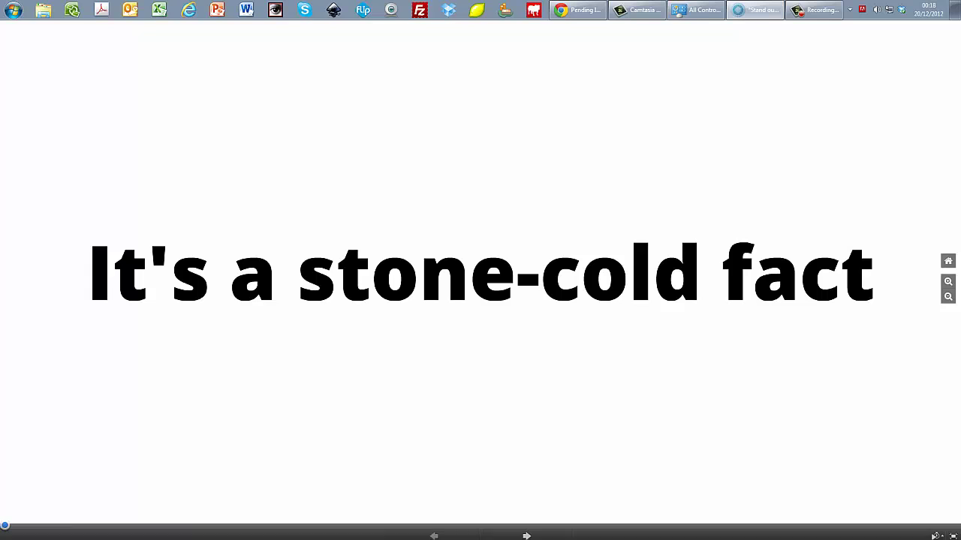
# Advance the presentation through the 98% statement and the stand-out crowd scene to the pink journey overview.
pyautogui.click(527, 533)
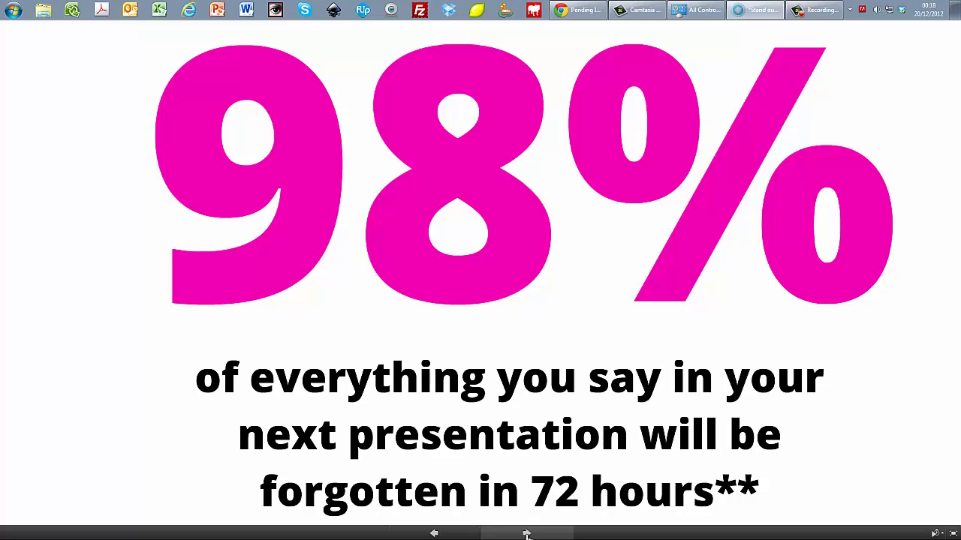
pyautogui.click(527, 534)
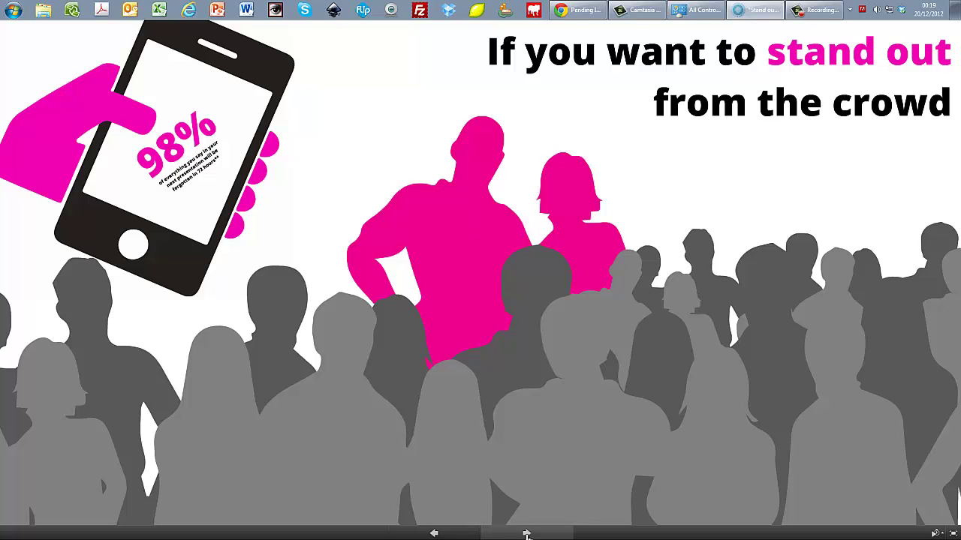
pyautogui.click(526, 532)
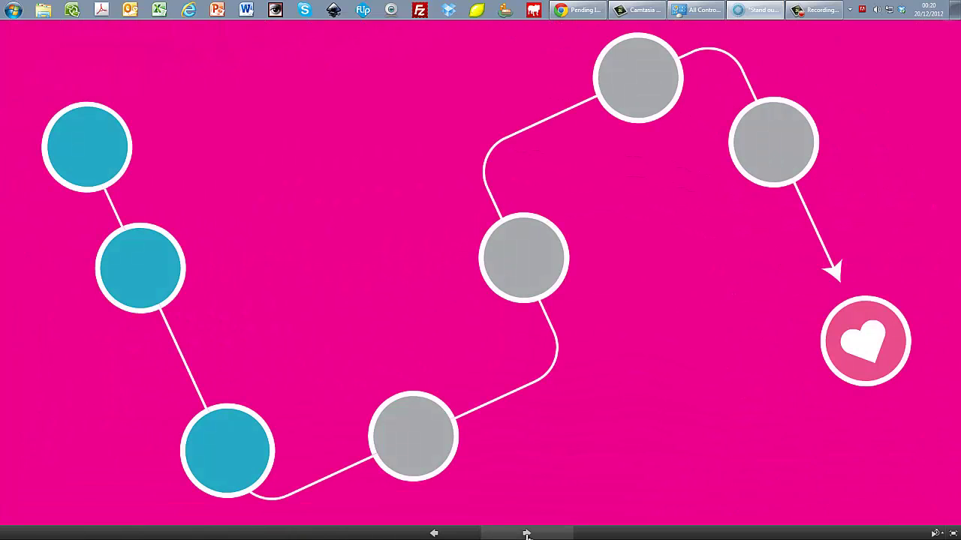
# Reveal the Fit, Focus and Flair labels in the three blue circles of the journey overview.
pyautogui.click(526, 533)
pyautogui.click(526, 533)
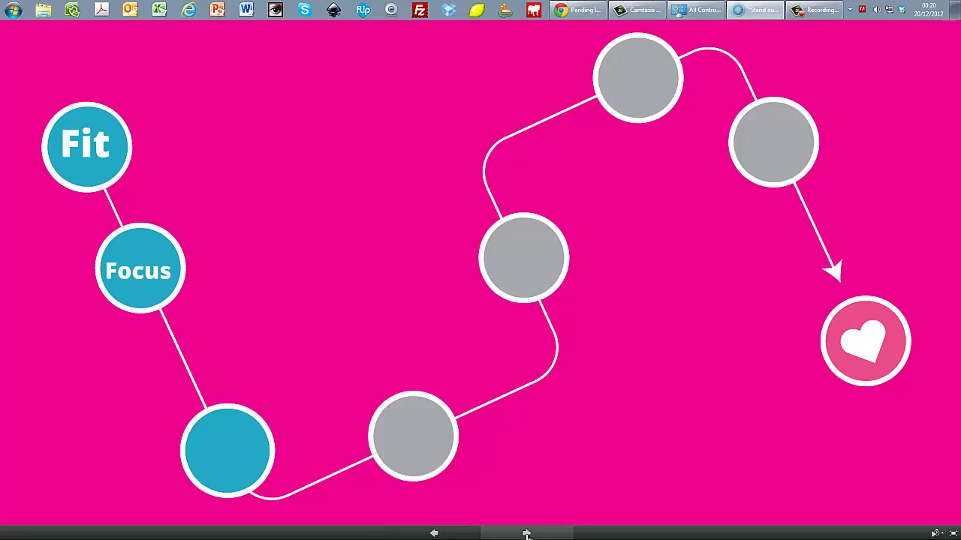
pyautogui.click(526, 533)
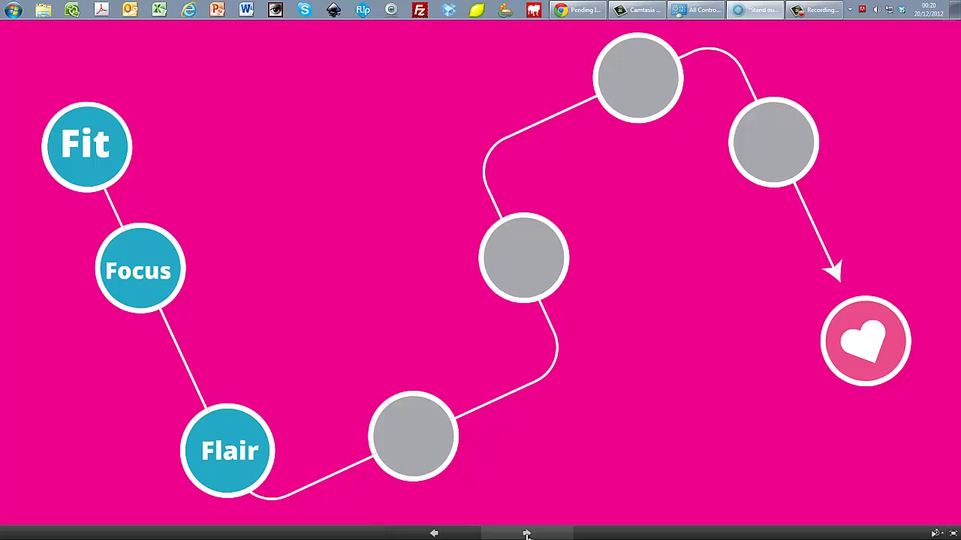
# Step back to the unlabelled blue circles and replay the Fit, Focus and Flair reveals one by one.
pyautogui.click(434, 533)
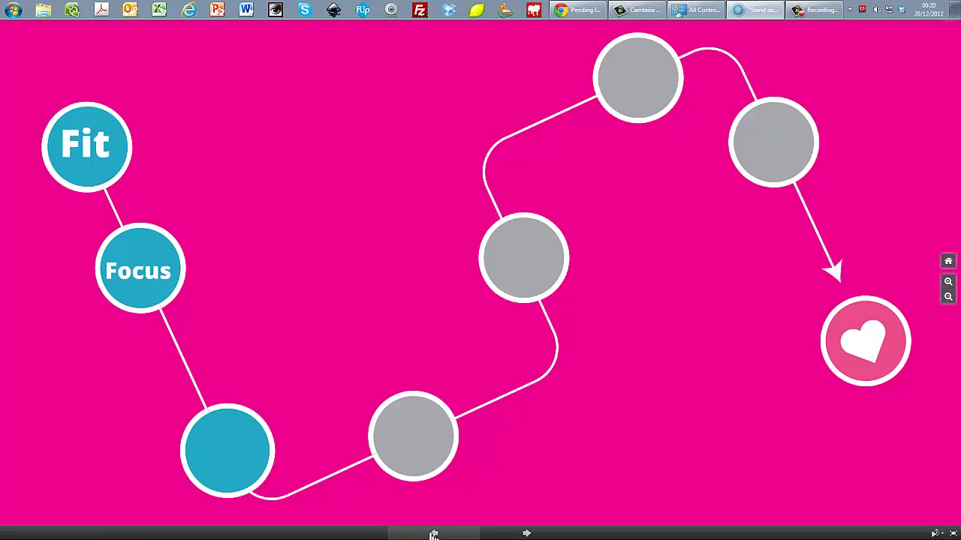
pyautogui.click(434, 533)
pyautogui.click(433, 533)
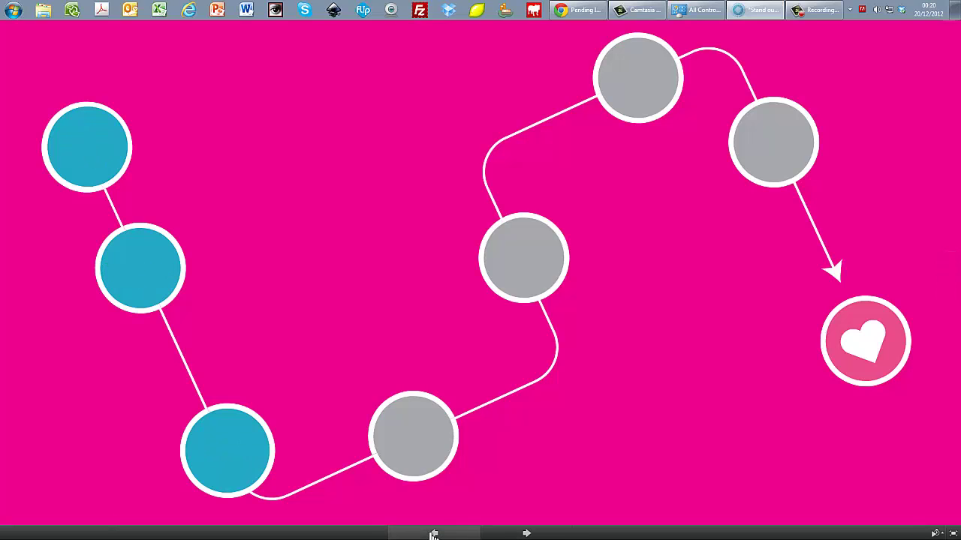
pyautogui.click(526, 533)
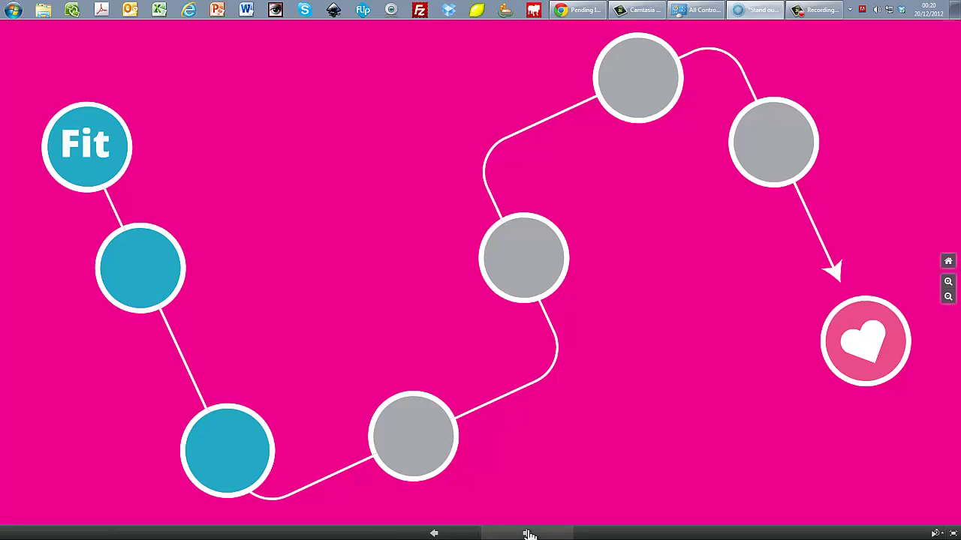
pyautogui.click(529, 532)
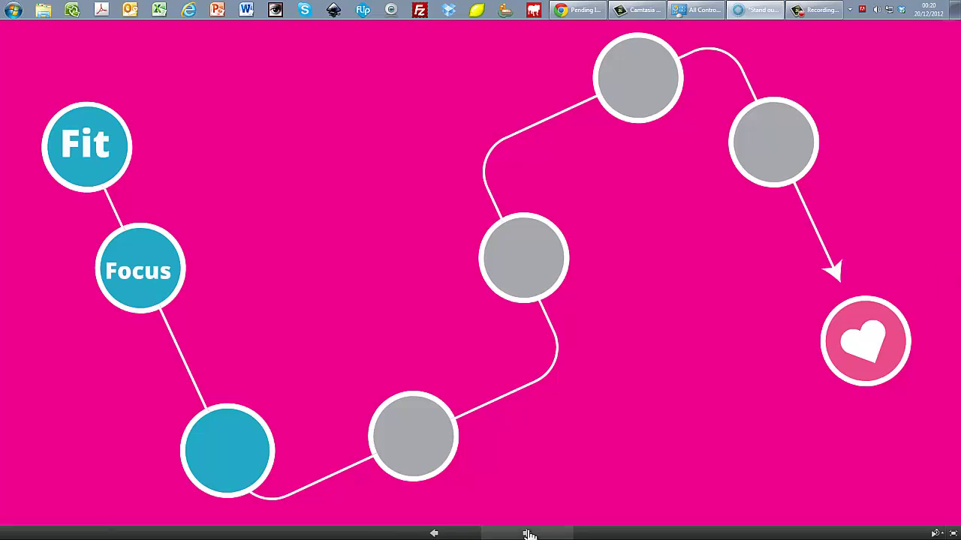
pyautogui.click(529, 533)
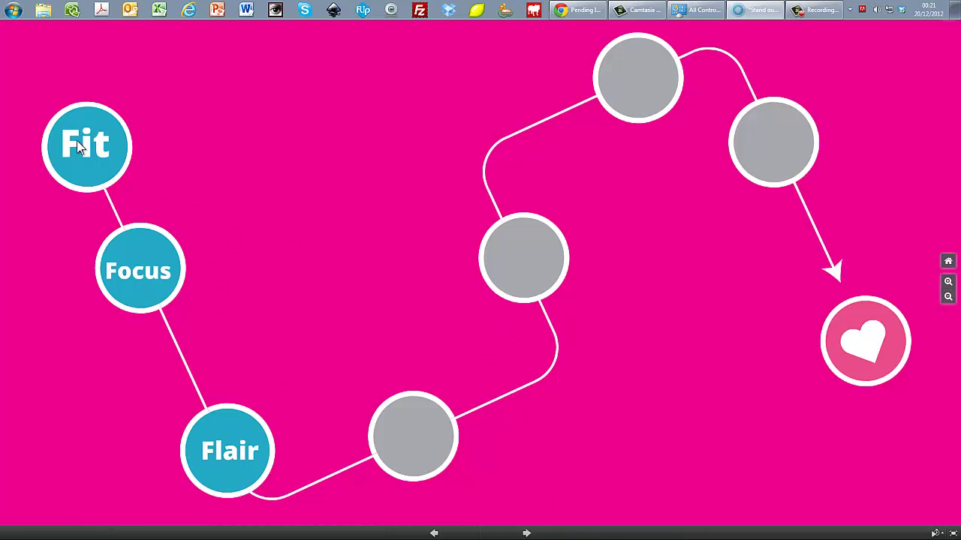
# Show the Fit close-up, return to the journey overview, and focus on the first grey circle.
pyautogui.click(527, 534)
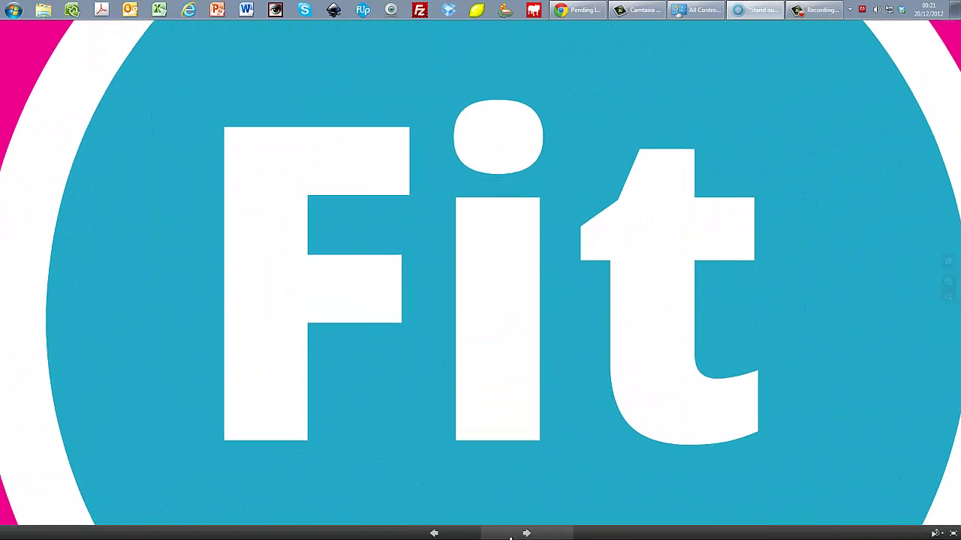
pyautogui.click(444, 534)
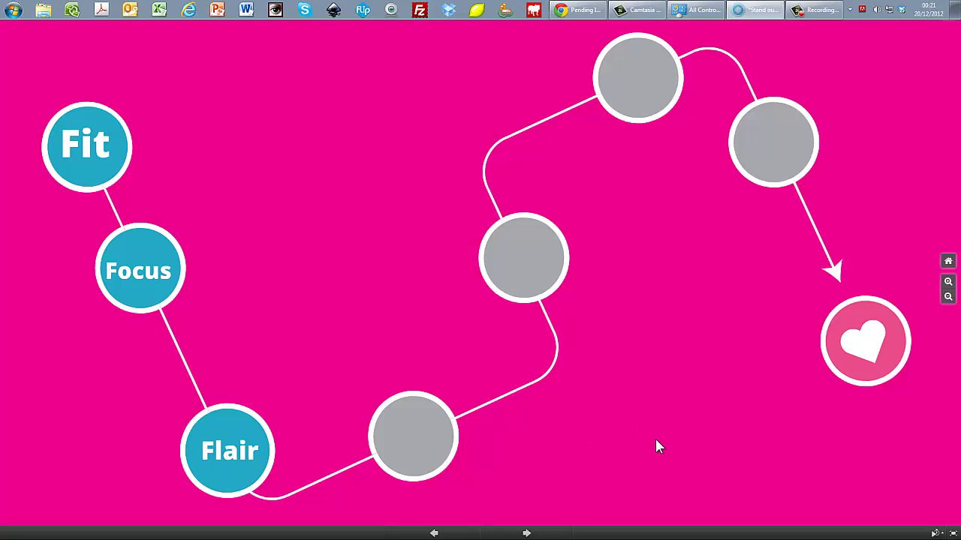
pyautogui.click(417, 437)
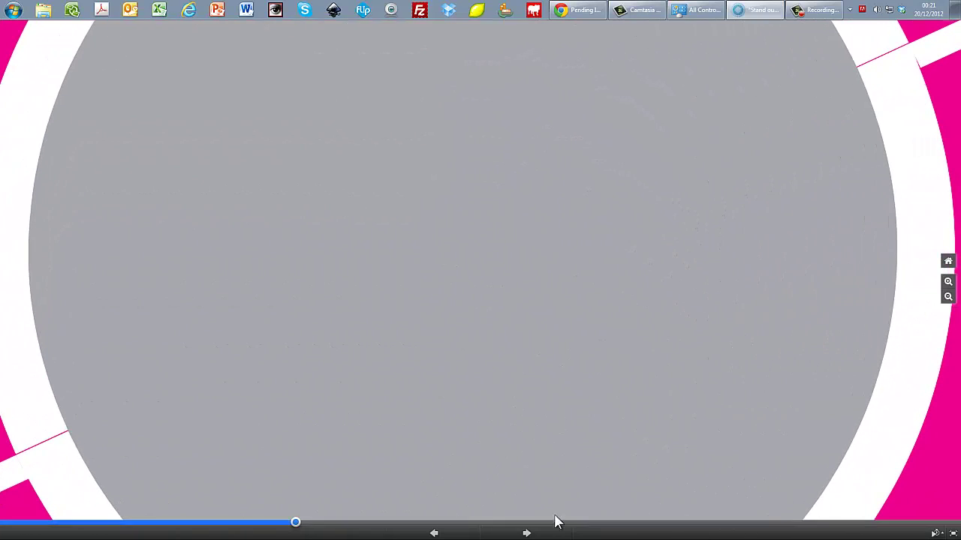
# Play the embedded YouTube video in the first grey circle, show its close-up, and advance to the wider video view.
pyautogui.click(528, 534)
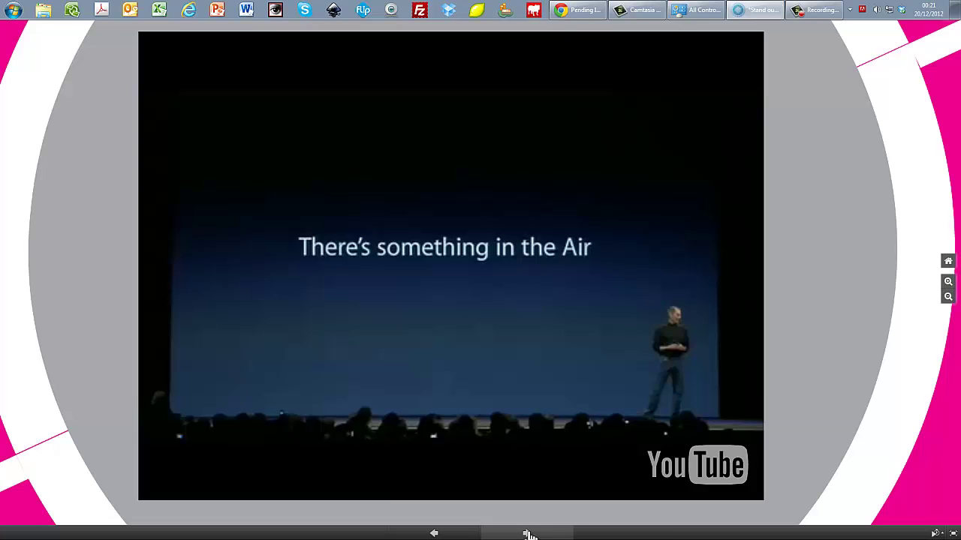
pyautogui.click(529, 534)
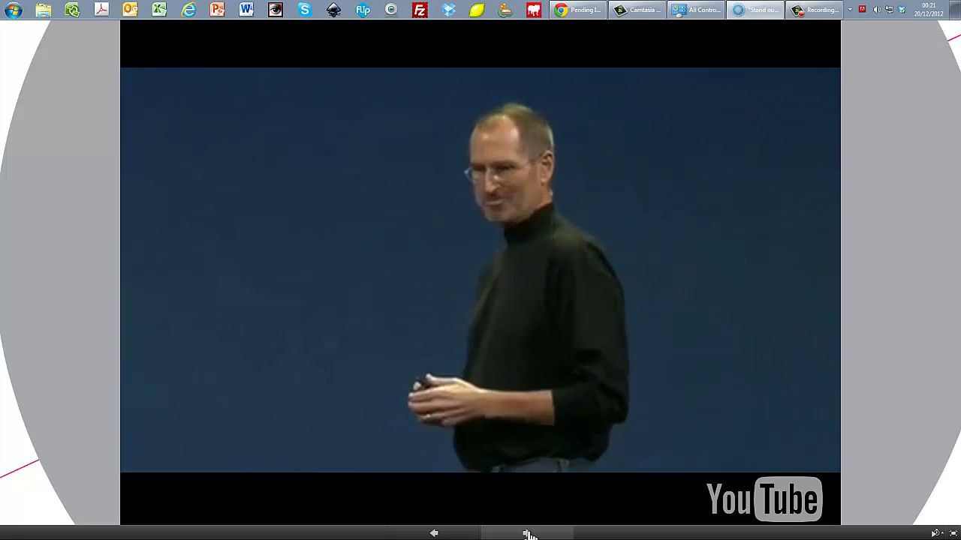
pyautogui.moveTo(439, 445)
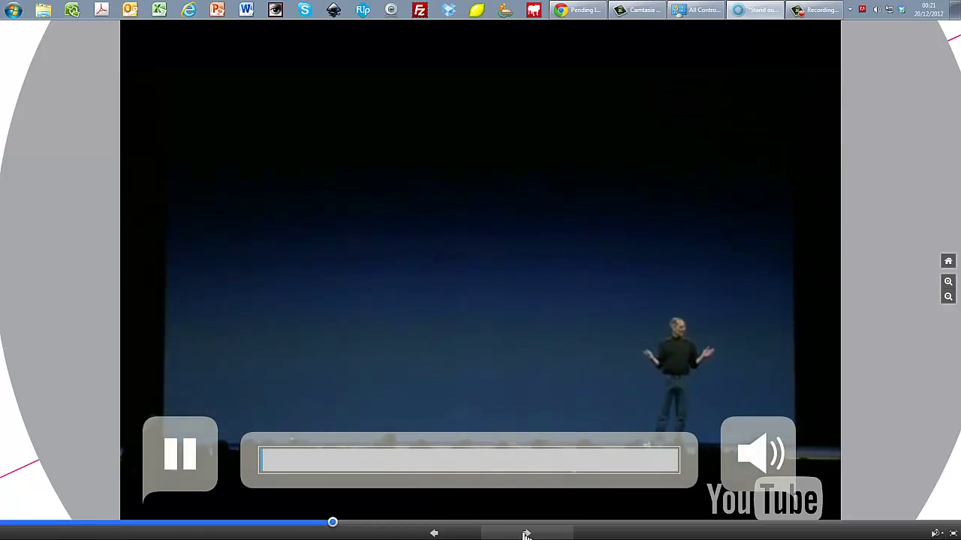
pyautogui.click(526, 534)
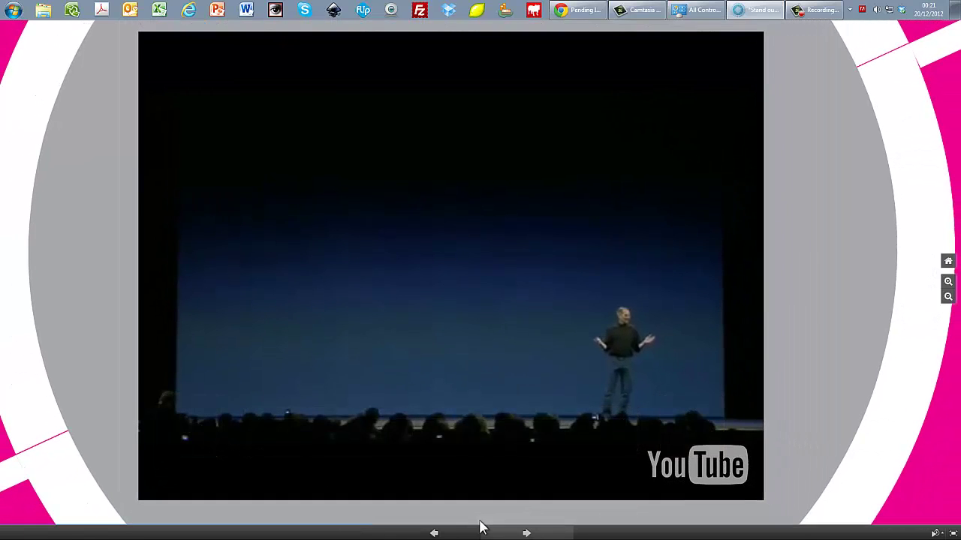
# Return to the close-up of the first grey circle's video, pause it, and show the presentation overview.
pyautogui.click(436, 534)
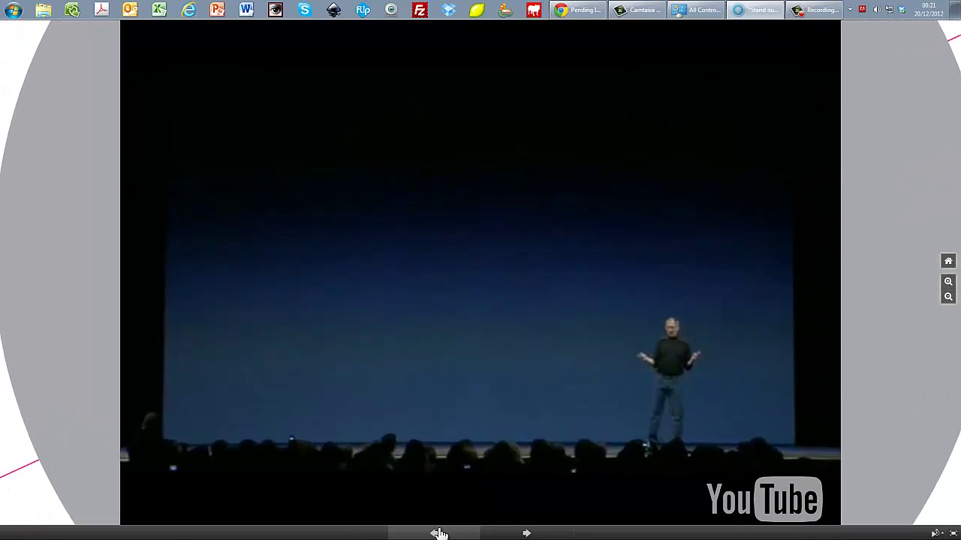
pyautogui.moveTo(393, 369)
pyautogui.click(188, 457)
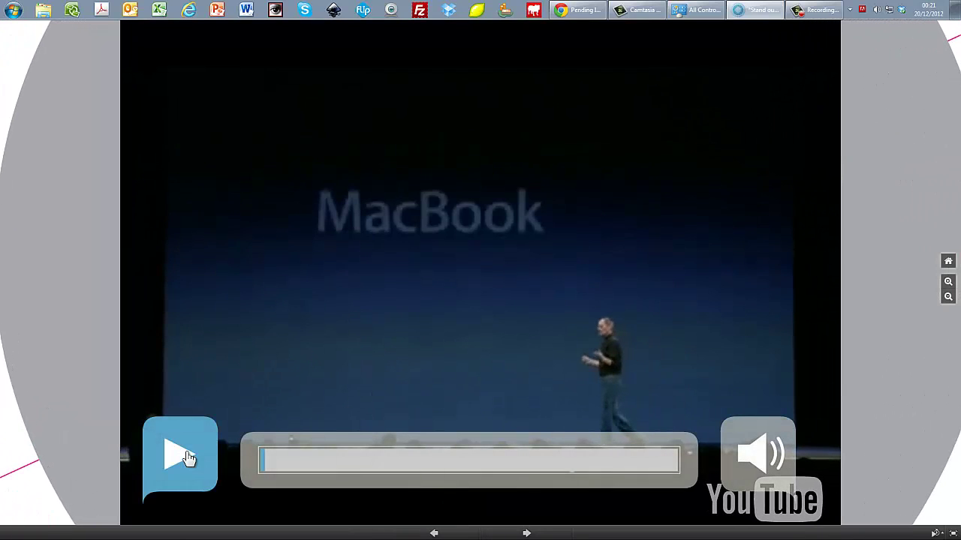
pyautogui.click(948, 297)
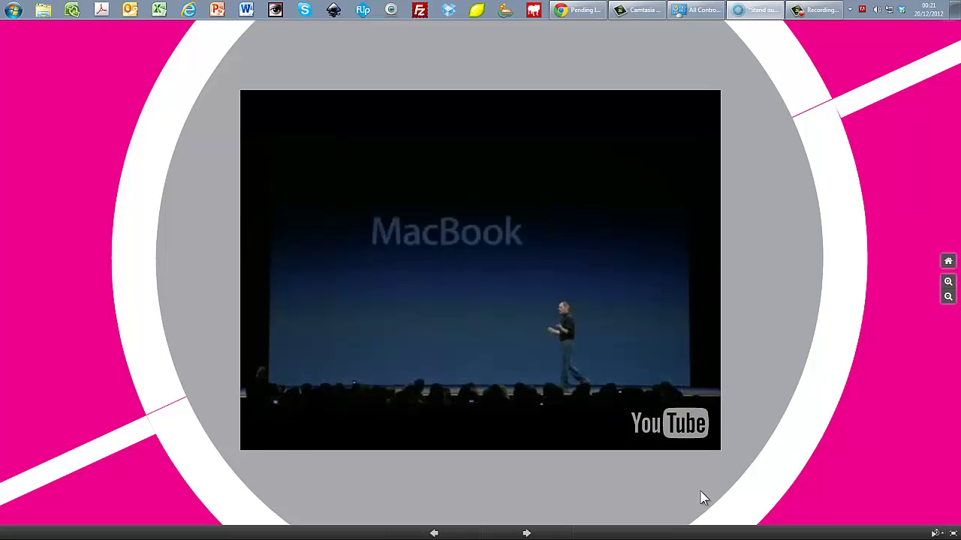
pyautogui.click(948, 262)
# Resume the path at the first grey circle and advance to the wider view of its paused video.
pyautogui.press('Right')
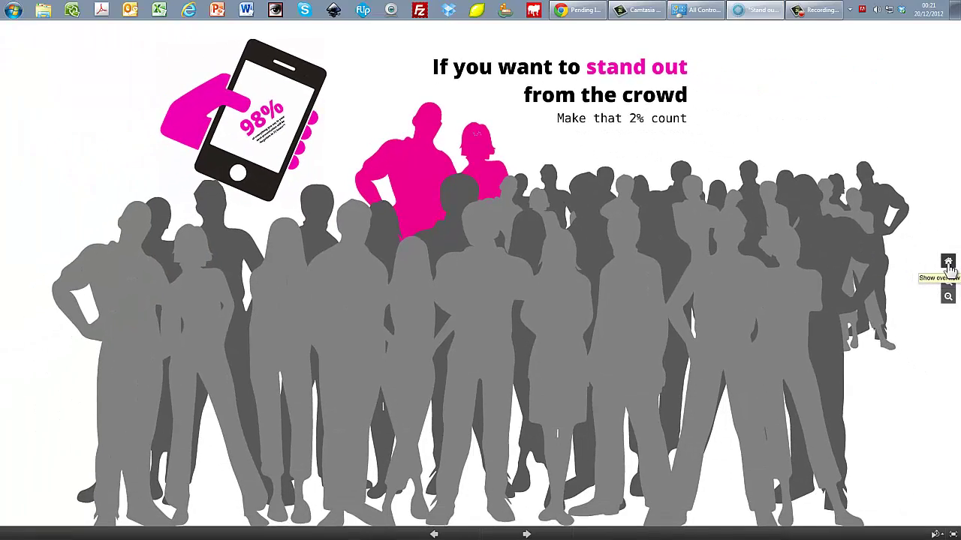
pyautogui.click(545, 535)
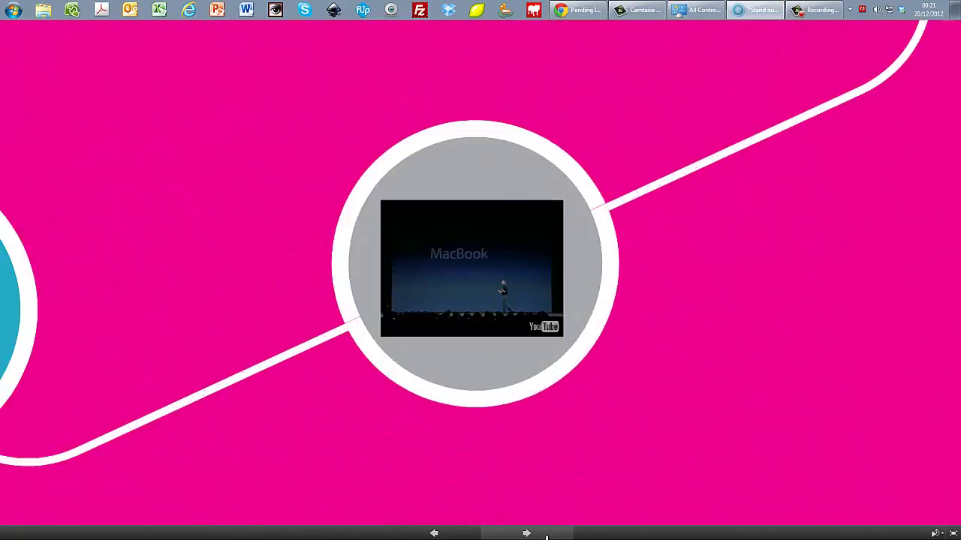
pyautogui.press('Right')
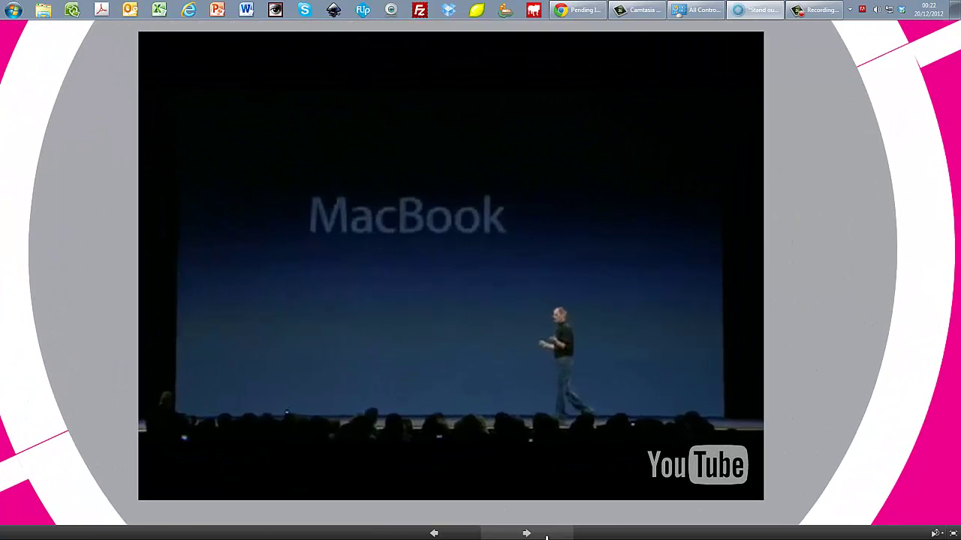
pyautogui.moveTo(514, 459)
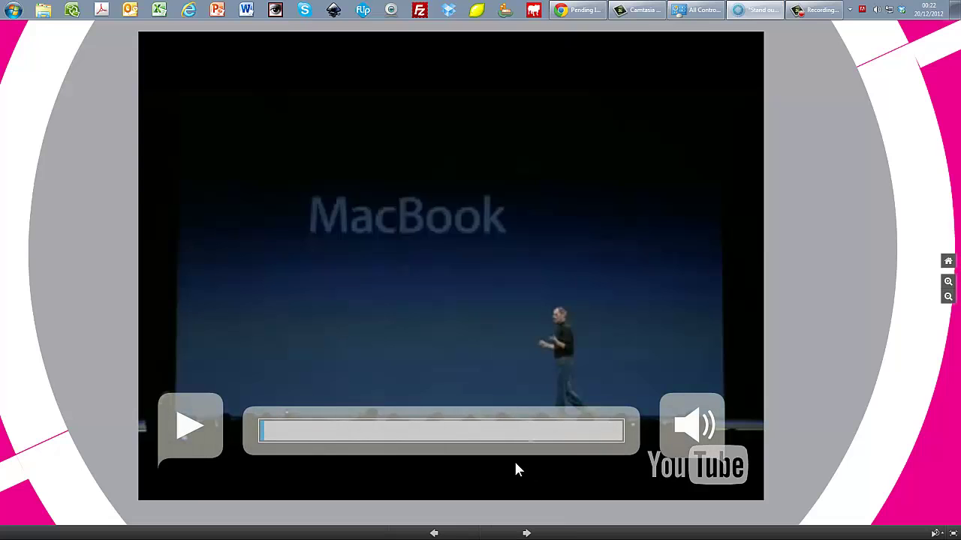
# Move along the journey line from the first video circle and focus on the second grey circle.
pyautogui.press('Right')
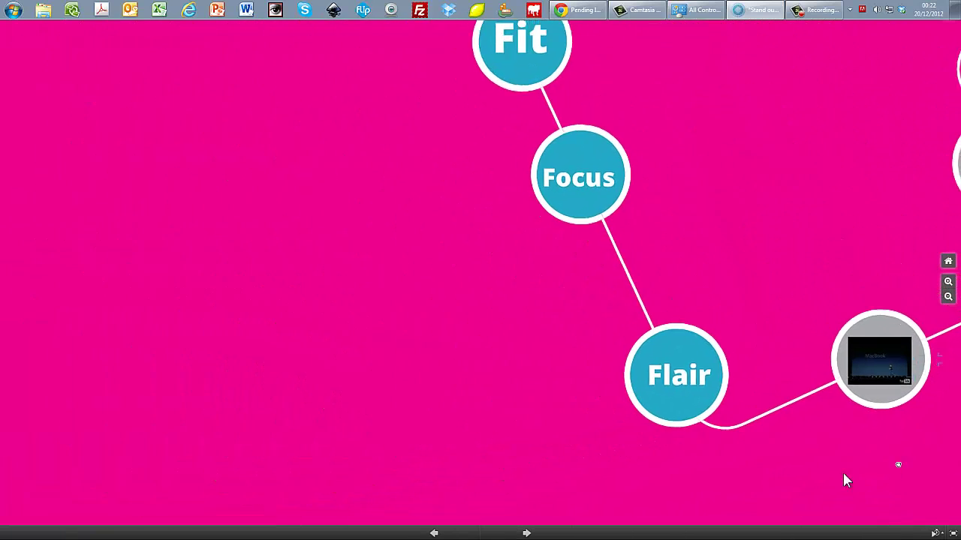
pyautogui.moveTo(809, 474); pyautogui.dragTo(357, 482)
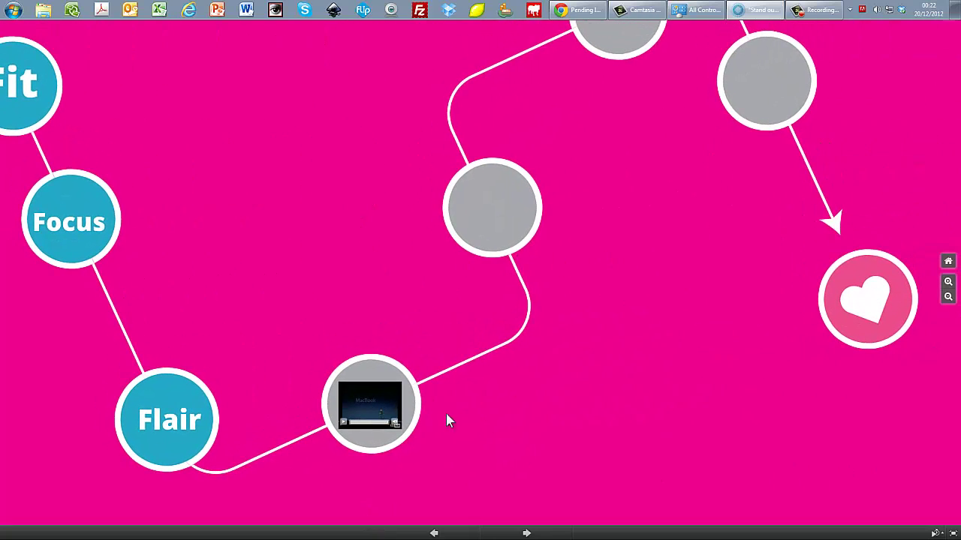
pyautogui.click(494, 212)
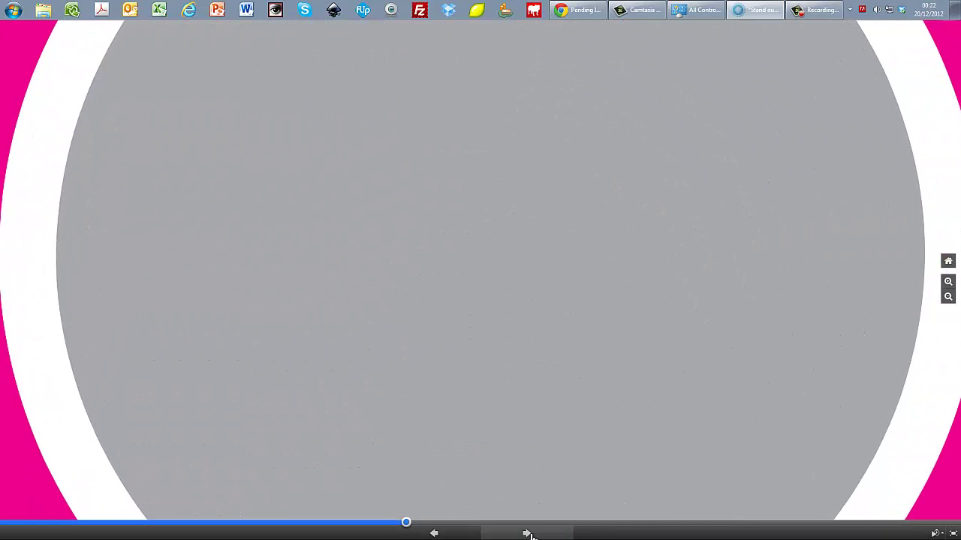
# Reveal the second grey circle's YouTube video, play it in close-up, and advance to its wider view.
pyautogui.click(528, 534)
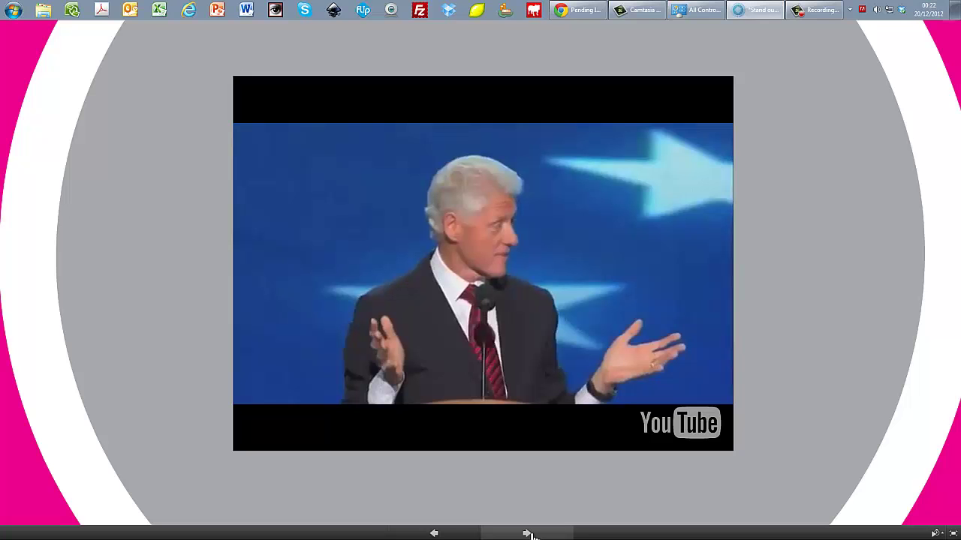
pyautogui.click(527, 533)
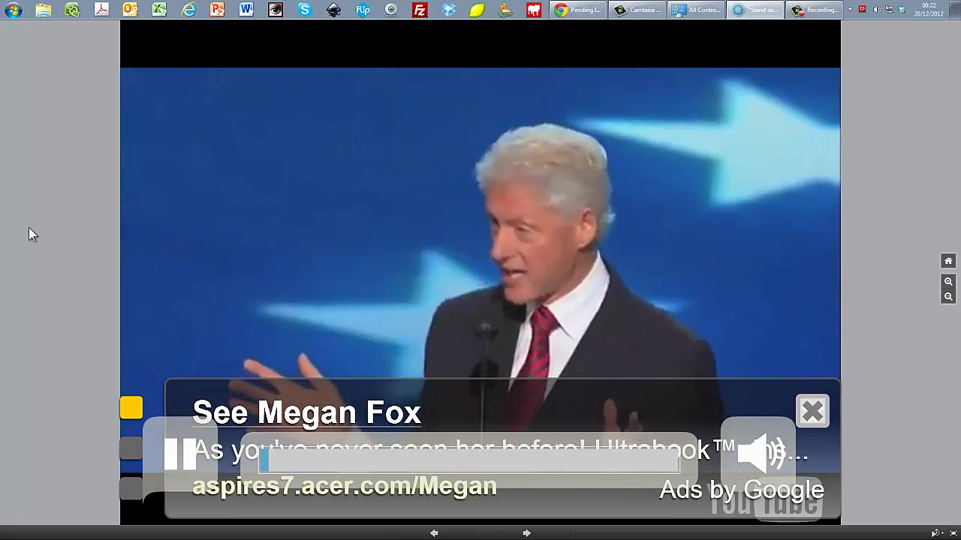
pyautogui.press('Right')
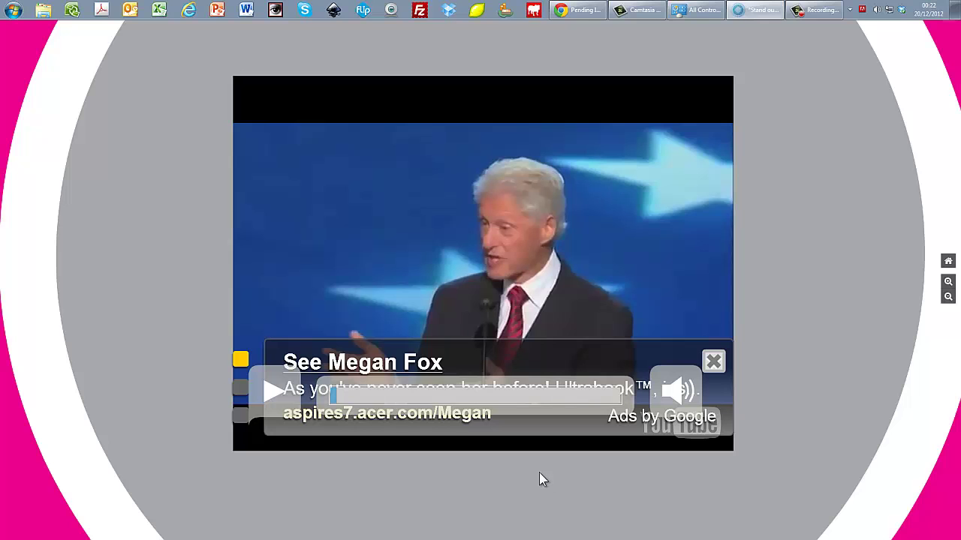
# Advance to the third grey circle's YouTube video, play it in close-up, and continue to its wider view.
pyautogui.moveTo(542, 534)
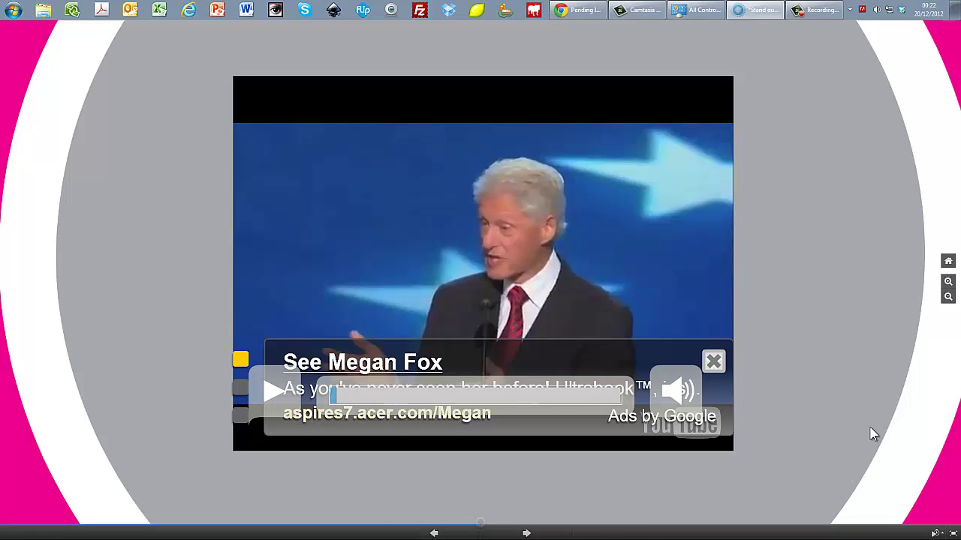
pyautogui.click(541, 534)
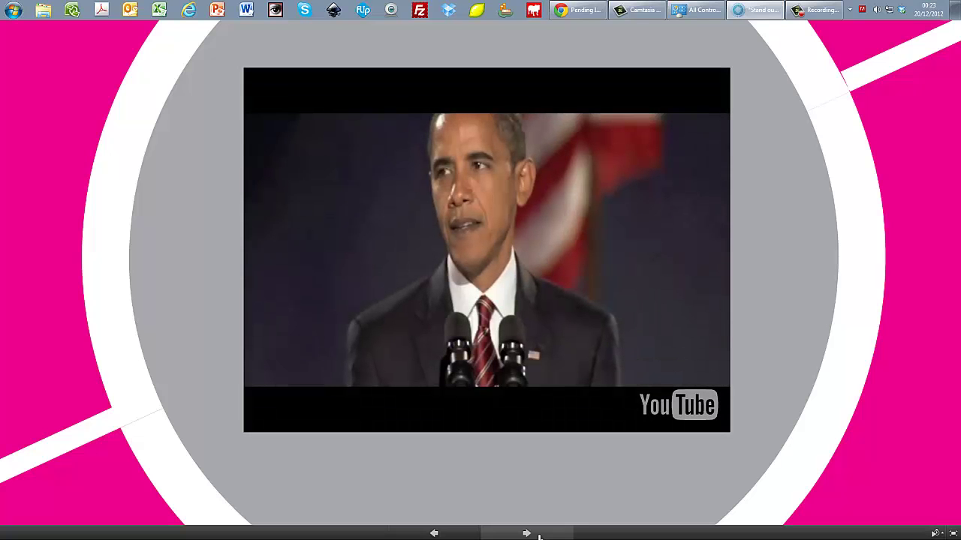
pyautogui.click(539, 534)
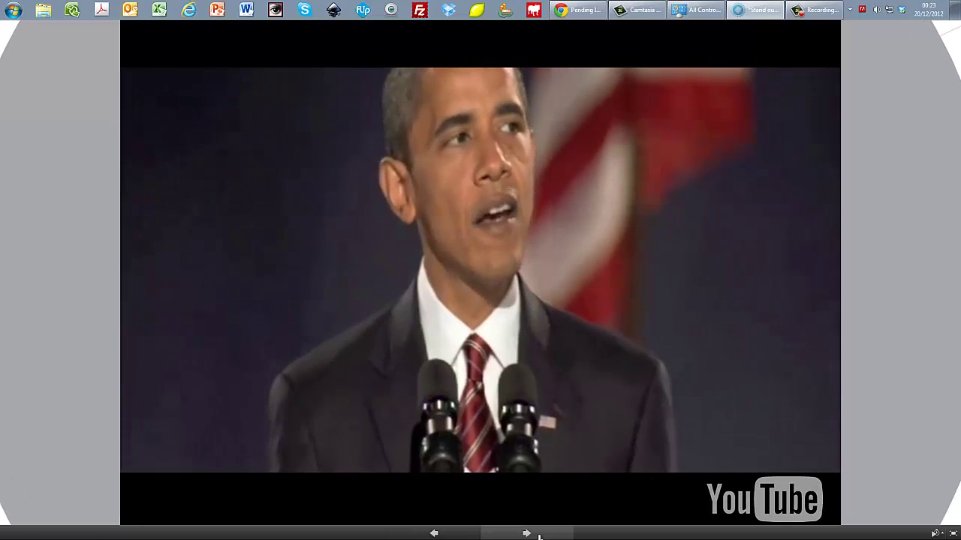
pyautogui.click(539, 534)
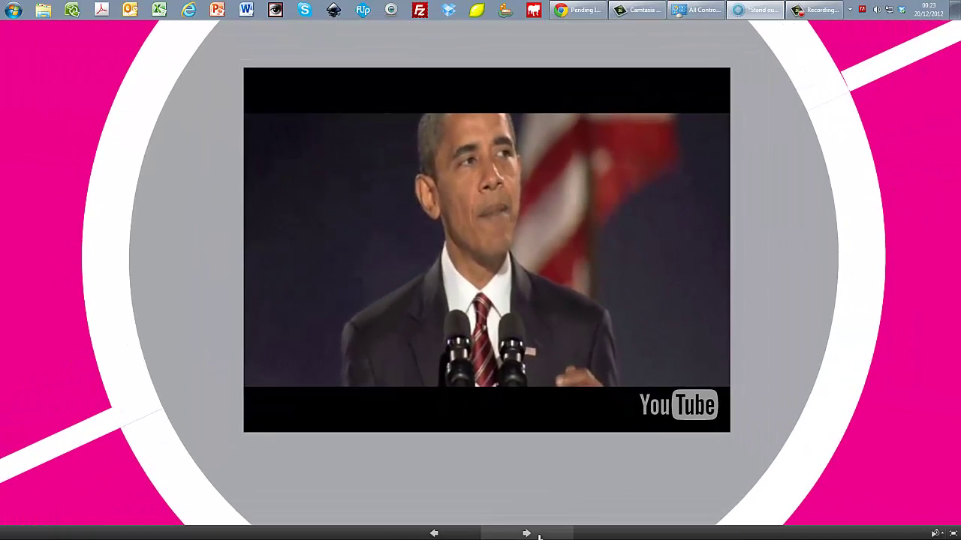
# Step back along the path to the second grey circle's video close-up and pause the playback.
pyautogui.click(451, 533)
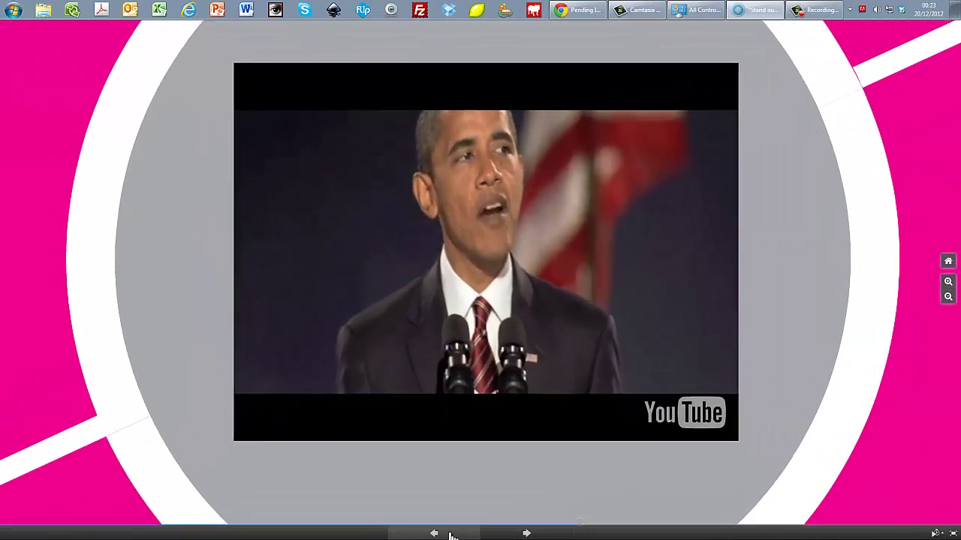
pyautogui.click(435, 534)
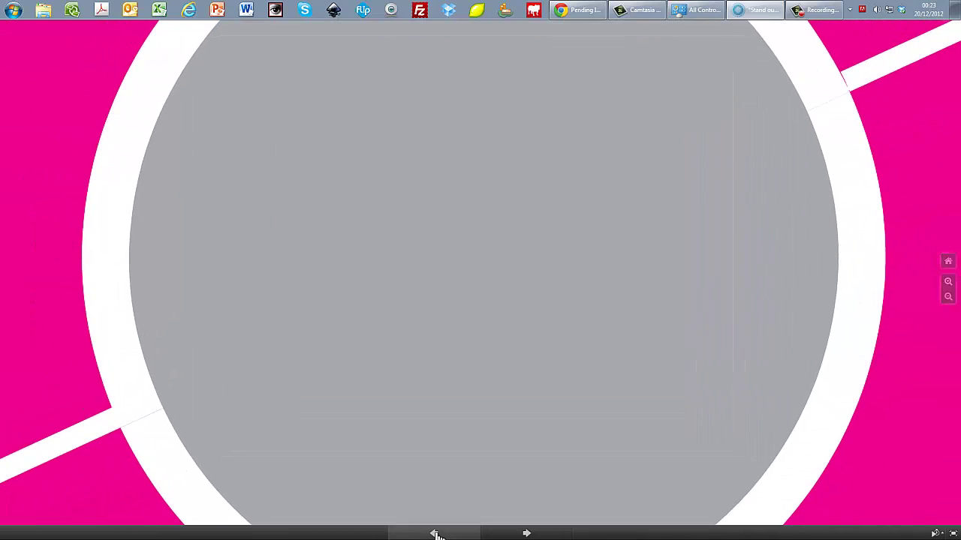
pyautogui.click(436, 534)
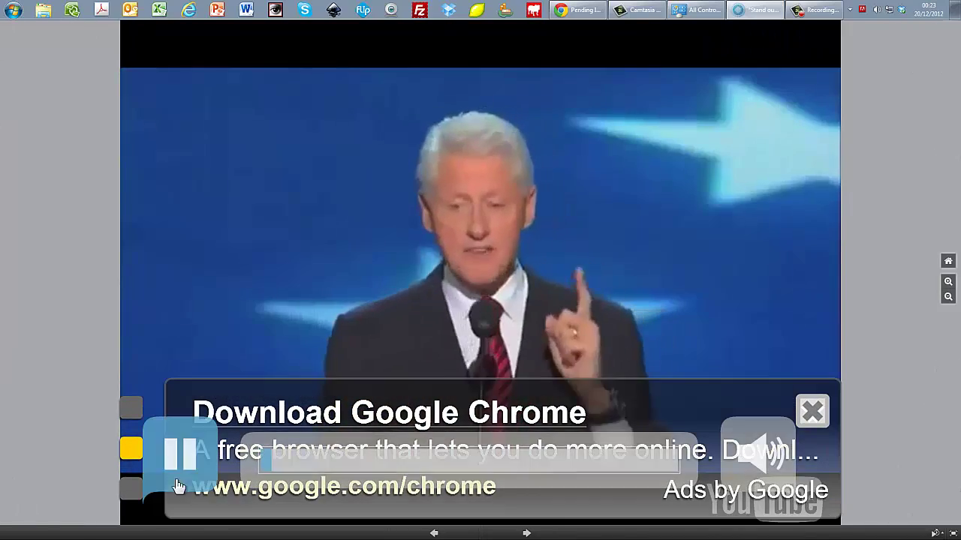
pyautogui.click(182, 457)
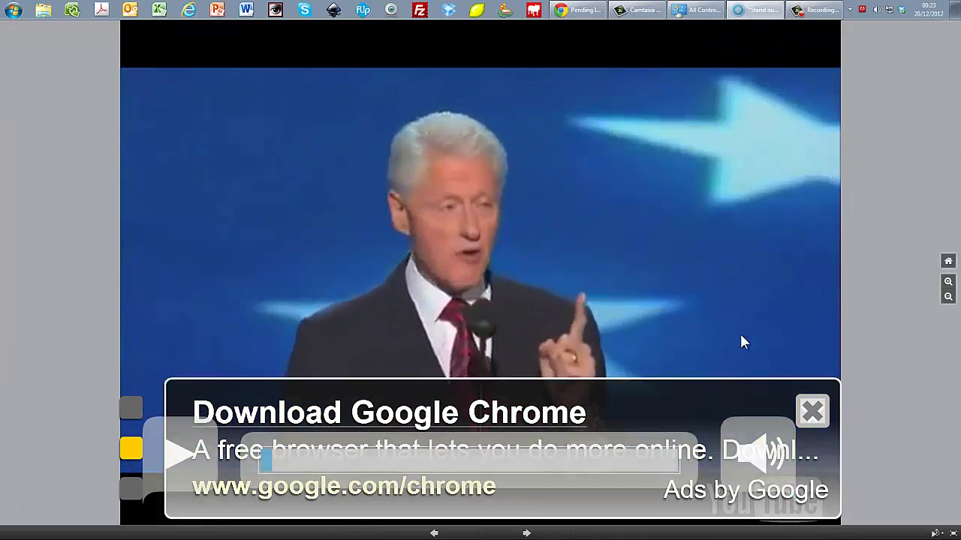
# Show the whole journey line and focus on the last grey circle before the heart.
pyautogui.click(947, 299)
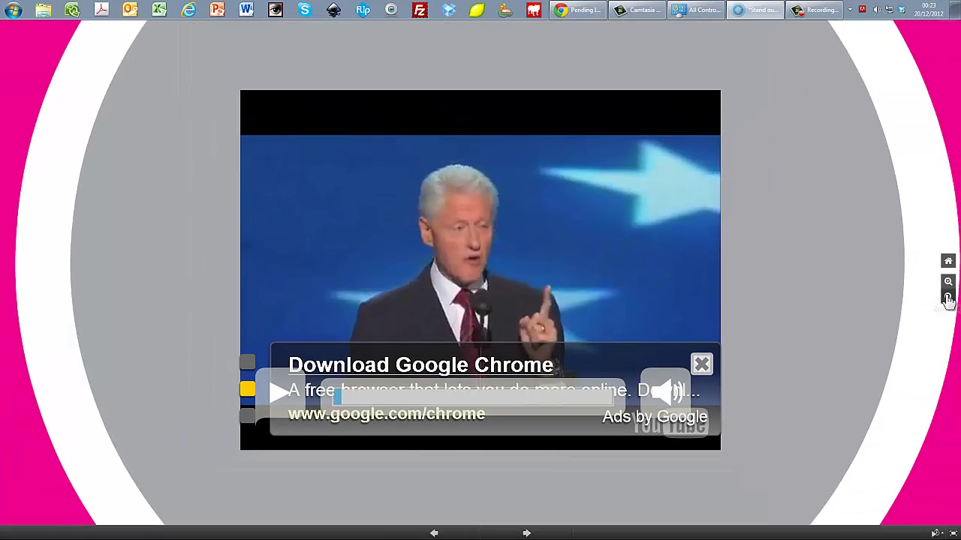
pyautogui.click(948, 300)
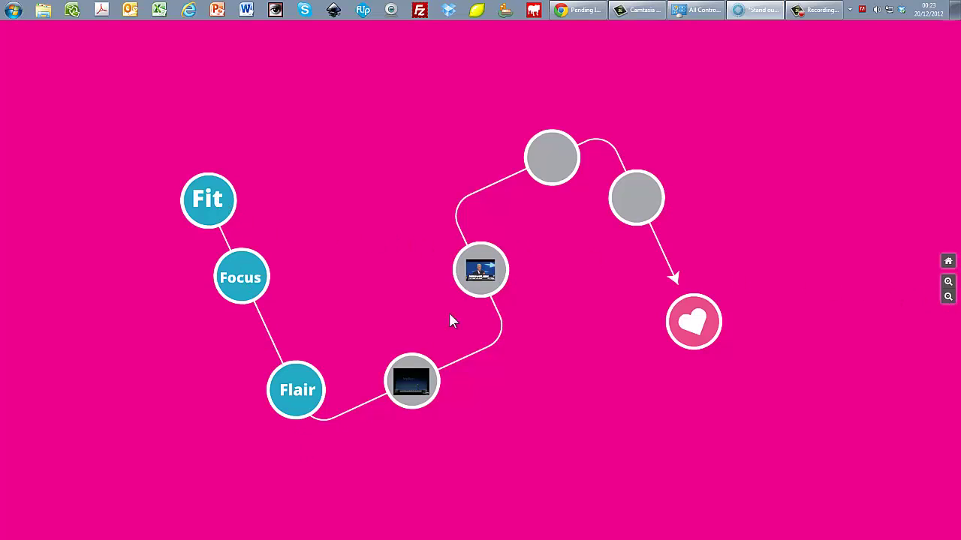
pyautogui.click(636, 198)
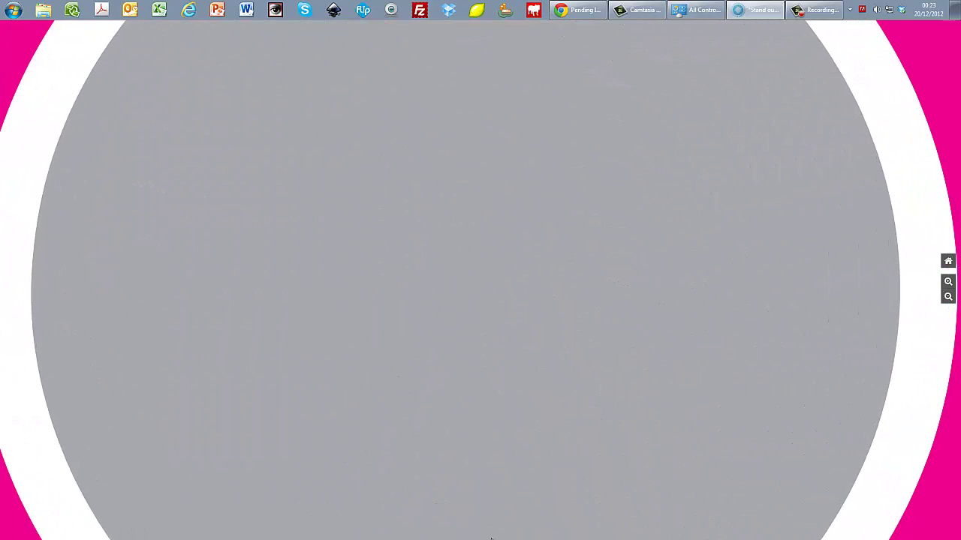
# Leave the last grey circle's close-up and return to the presentation overview with the crowd.
pyautogui.click(947, 297)
pyautogui.click(948, 298)
pyautogui.click(948, 297)
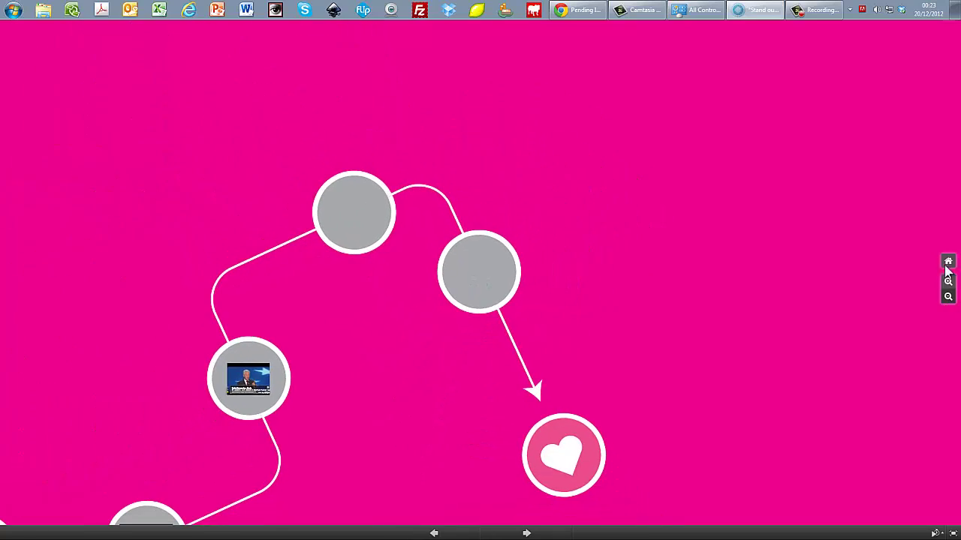
pyautogui.click(949, 262)
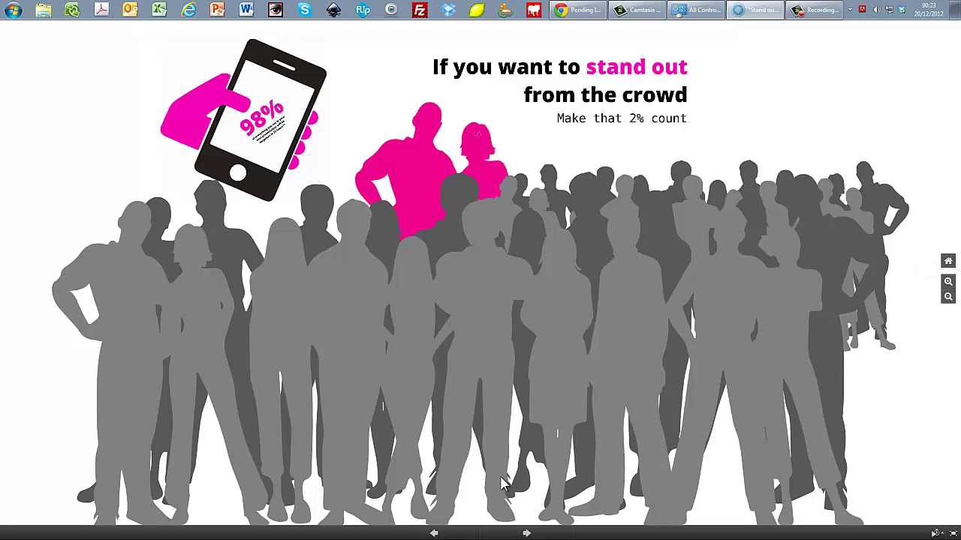
# Advance through the remaining path past the last grey circle's video and the PowerPoint vs. Prezi video to the journey overview.
pyautogui.press('Right')
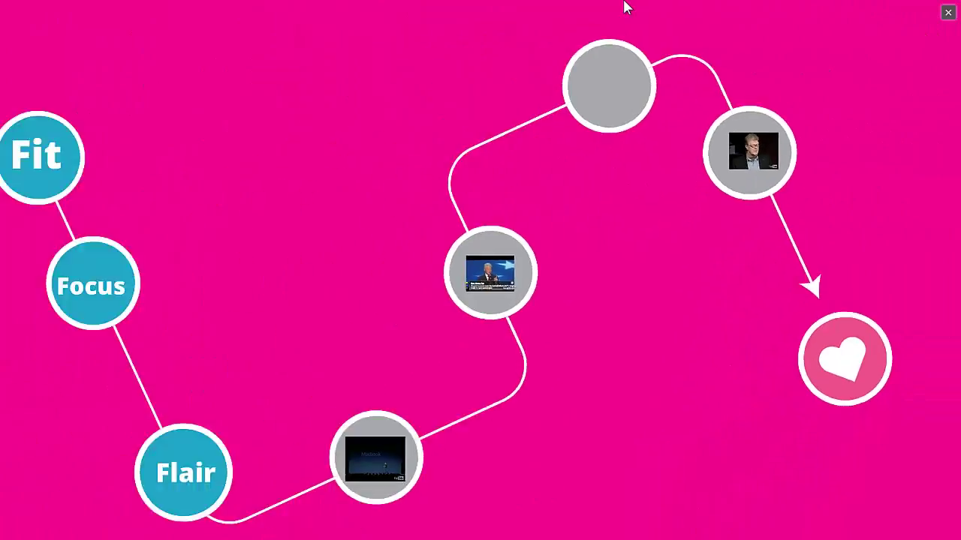
pyautogui.press('Right')
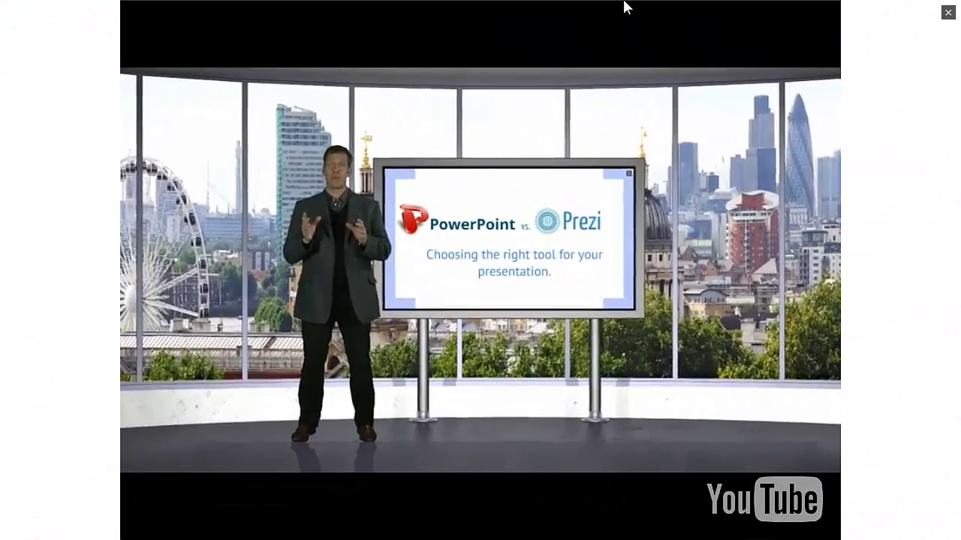
pyautogui.press('Right')
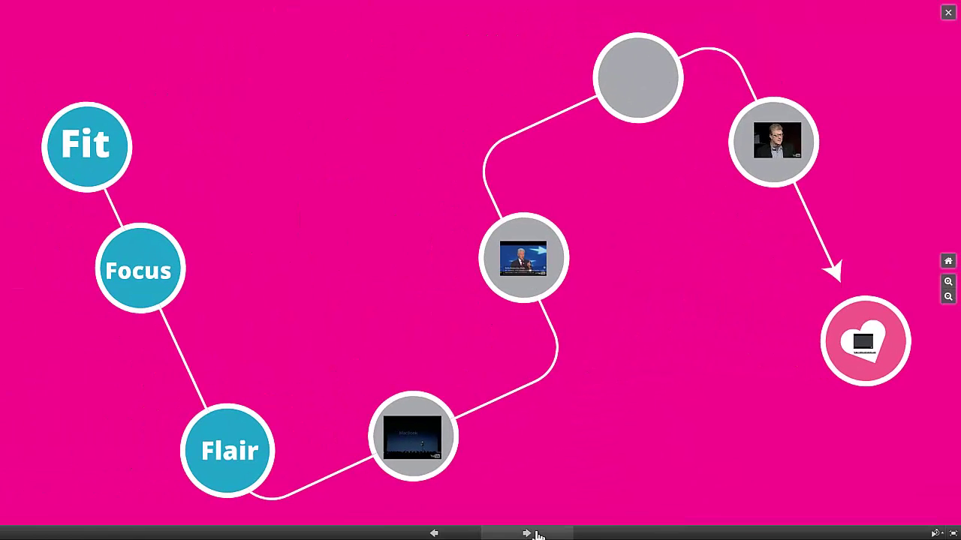
# Finish the path, exit presentation mode, and show the whole crowd scene smaller on the editing canvas.
pyautogui.click(538, 532)
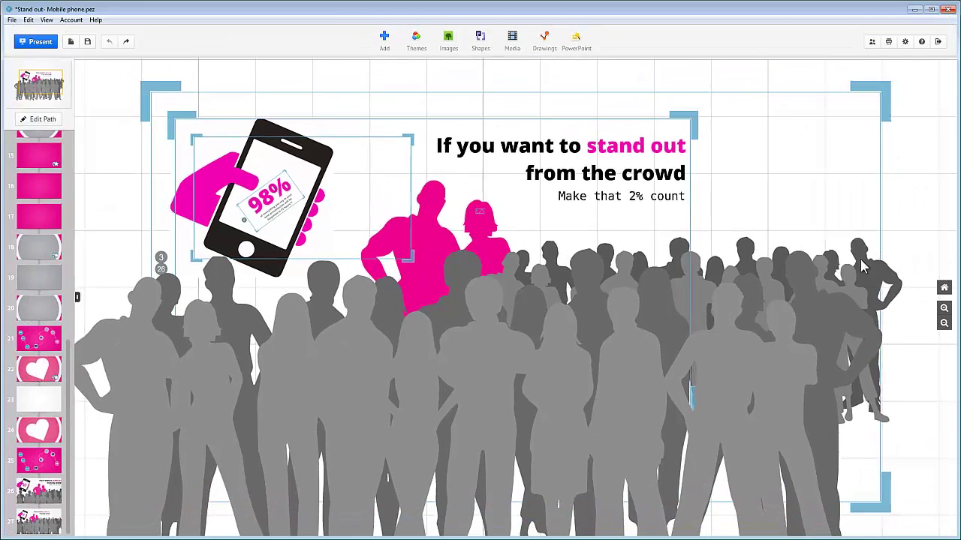
pyautogui.click(944, 324)
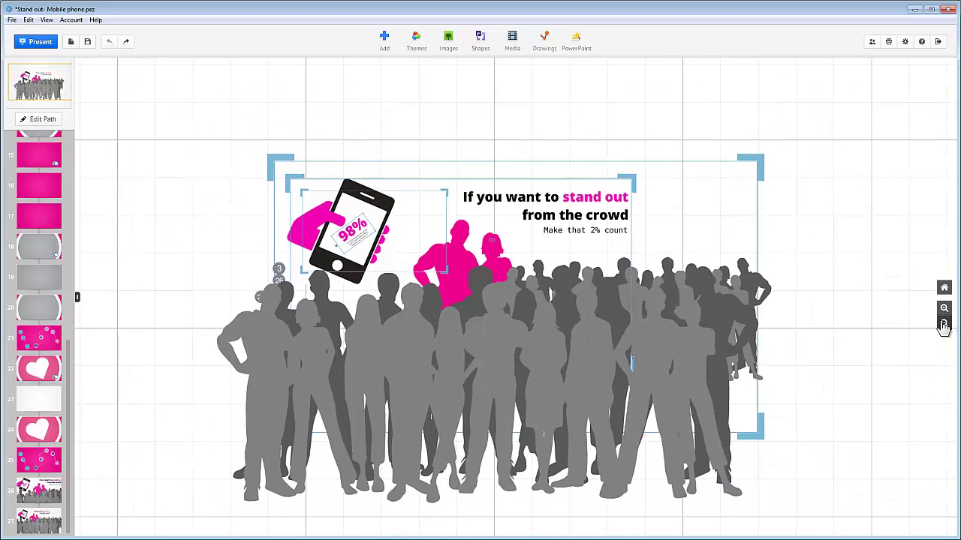
pyautogui.click(945, 323)
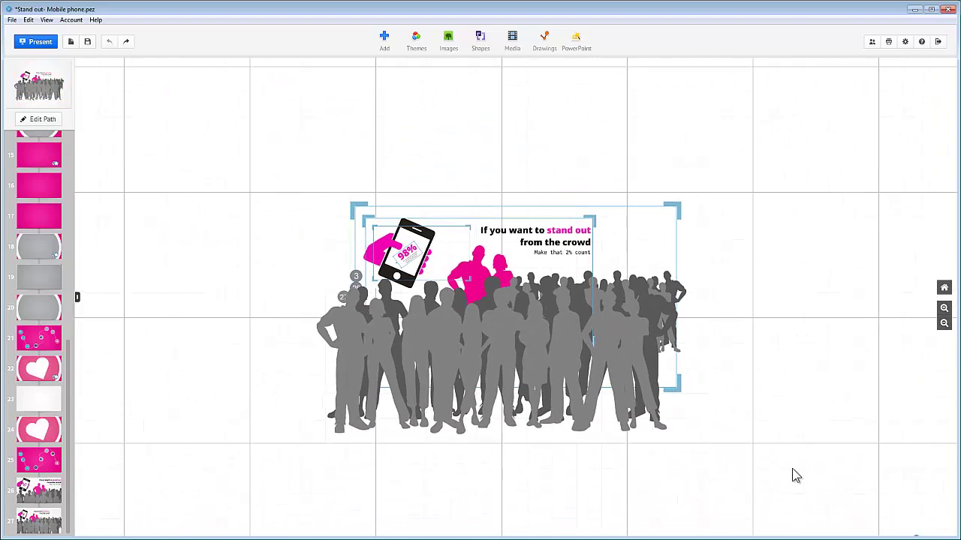